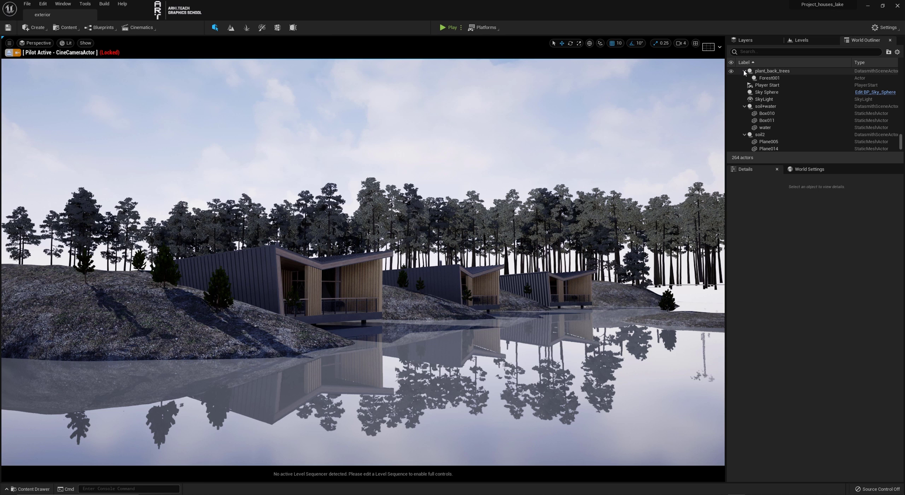
# Collapse the plant_back_trees, soil+water and soil2 groups in the World Outliner.
pyautogui.click(744, 71)
pyautogui.click(745, 99)
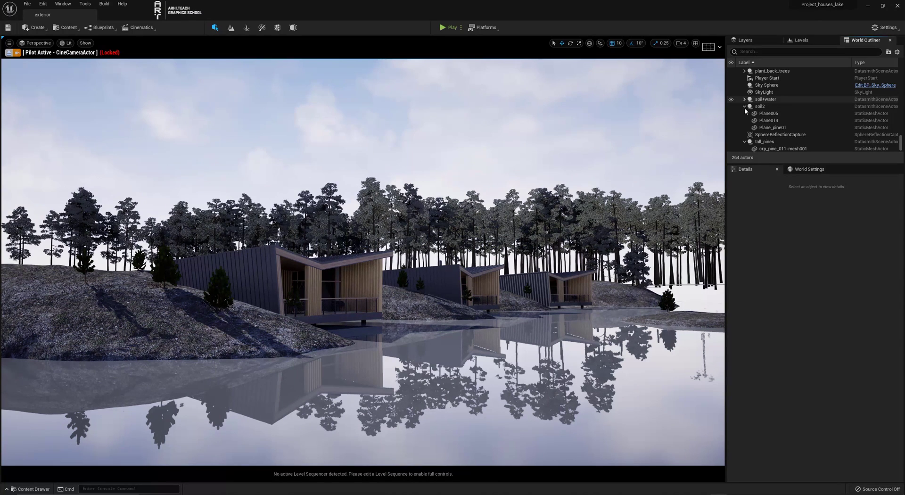
pyautogui.click(745, 107)
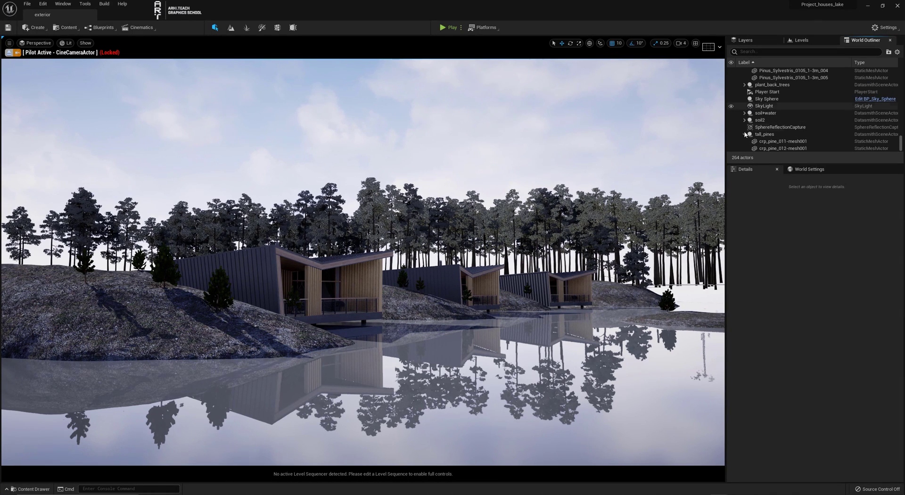
pyautogui.scroll(2, 853, 138)
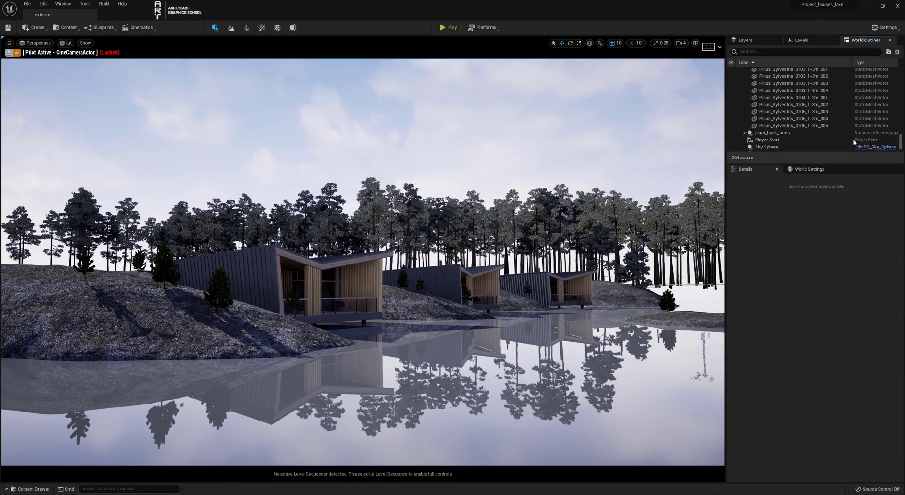
pyautogui.scroll(-2, 853, 138)
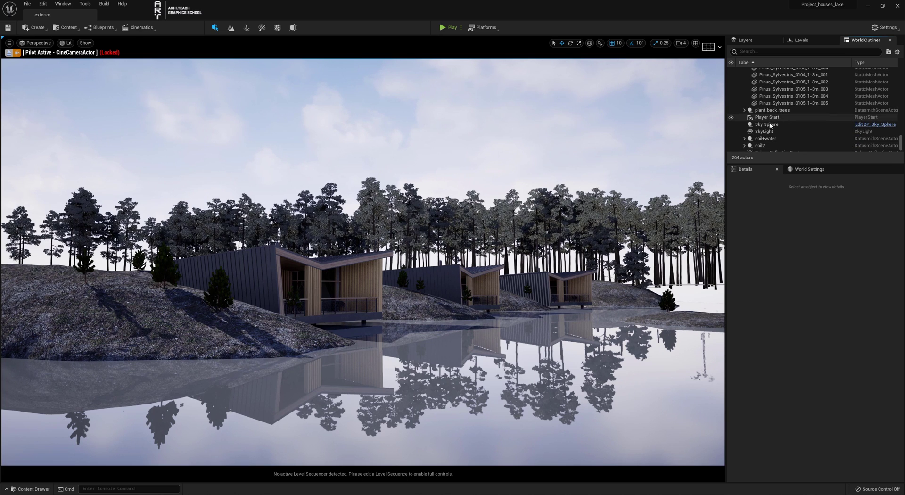
# Delete the Sky Sphere, SkyLight and SphereReflectionCapture actors together.
pyautogui.click(768, 124)
pyautogui.keyDown('ctrl'); pyautogui.click(810, 133); pyautogui.keyUp('ctrl')
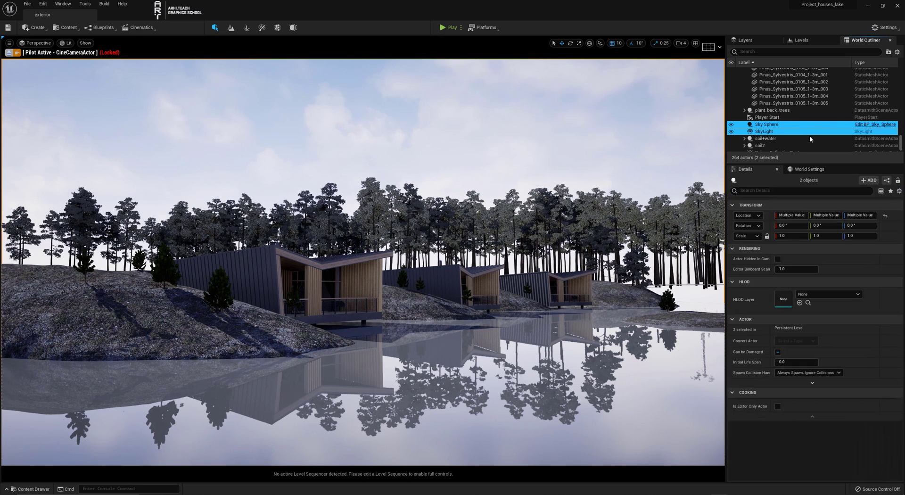
pyautogui.scroll(-1, 810, 135)
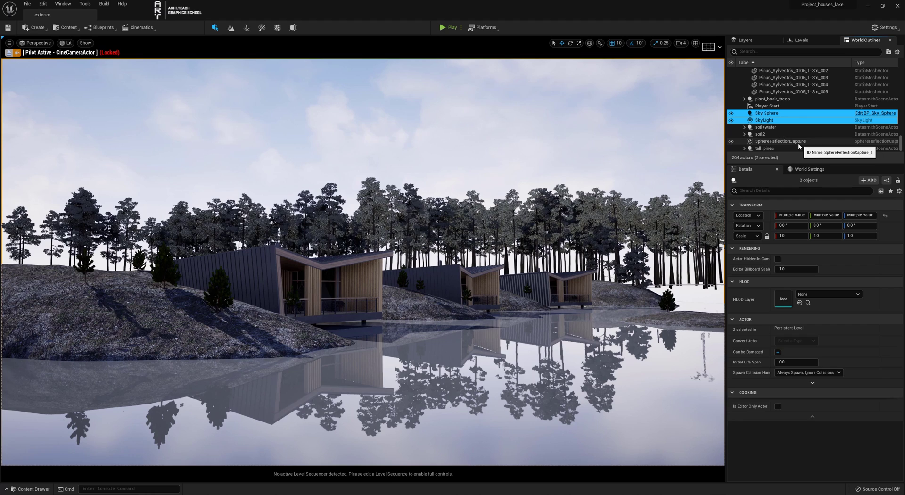
pyautogui.keyDown('ctrl'); pyautogui.click(800, 142); pyautogui.keyUp('ctrl')
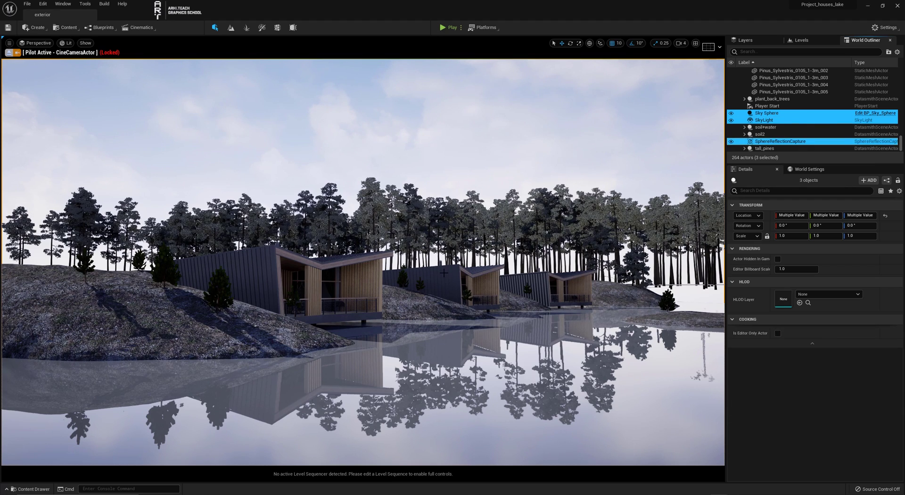
pyautogui.press('Delete')
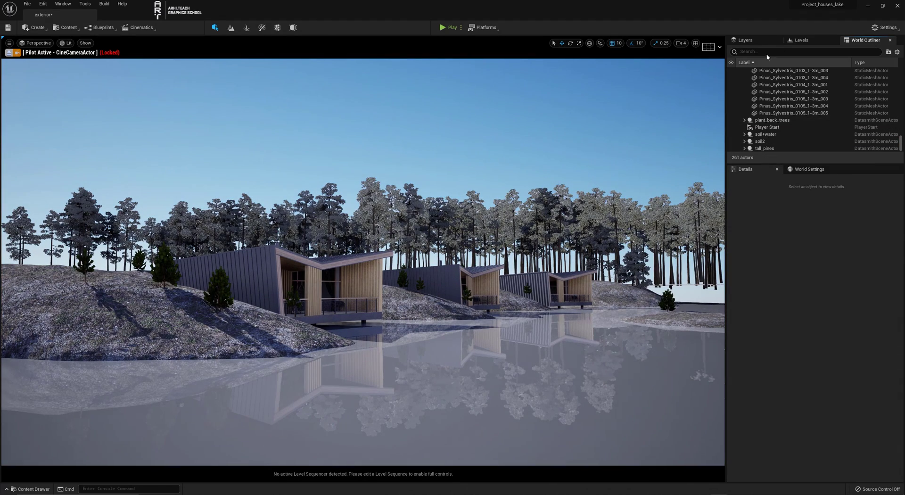
# Find AtmosphericFog by searching 'atm' in the Outliner and delete it.
pyautogui.click(762, 52)
pyautogui.write('sky')
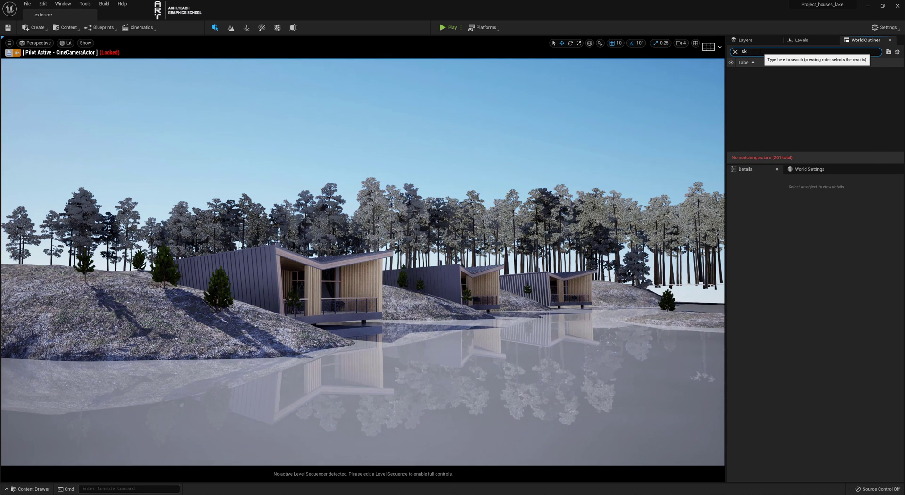
pyautogui.press('BackSpace')
pyautogui.press('BackSpace')
pyautogui.write('at')
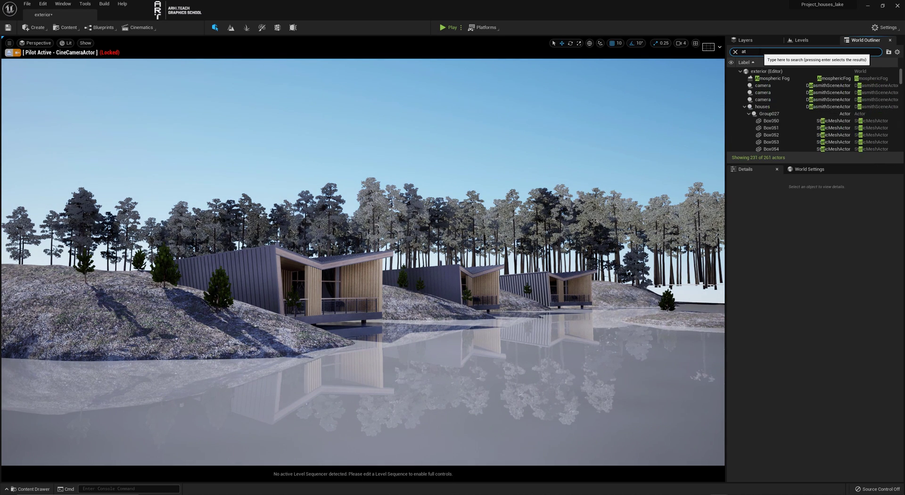
pyautogui.write('m')
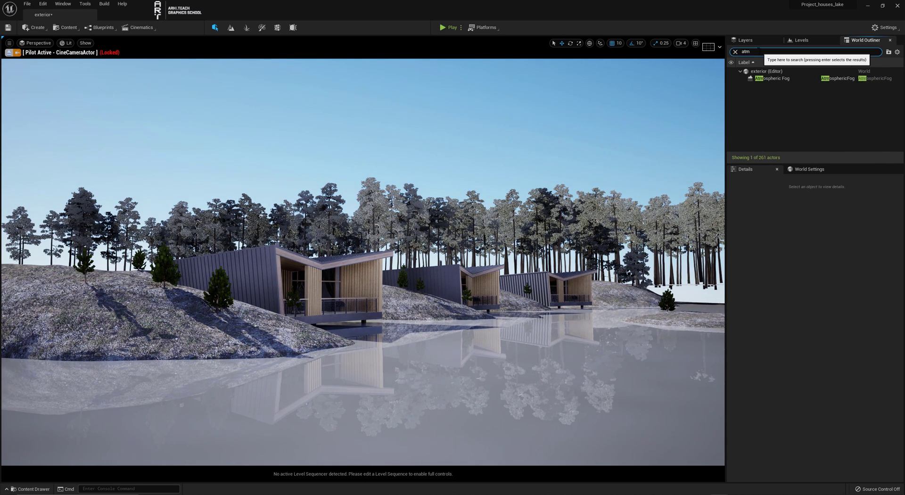
pyautogui.click(771, 78)
pyautogui.press('Delete')
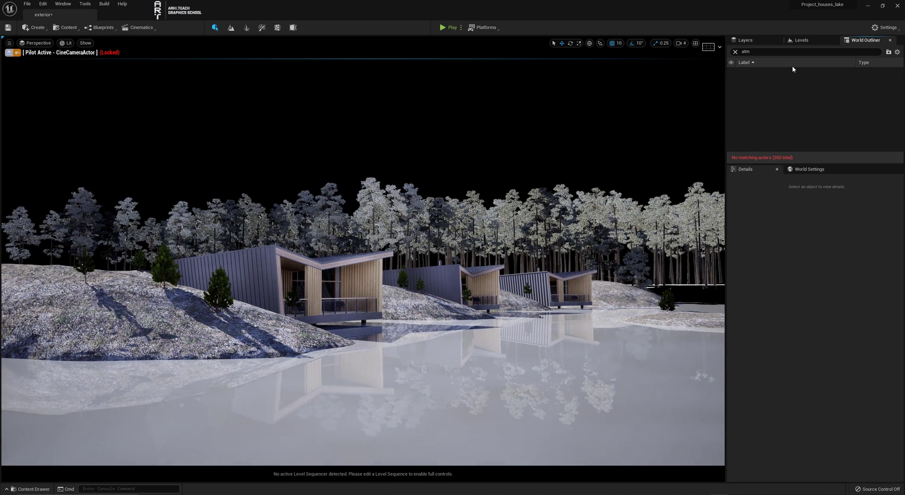
# Search 'direc', delete the Light Source directional light, and clear the search.
pyautogui.click(759, 52)
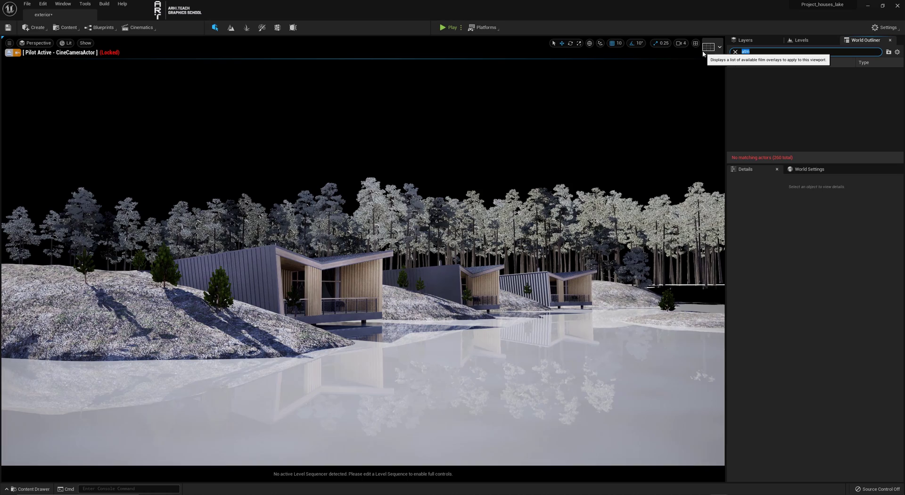
pyautogui.write('direc')
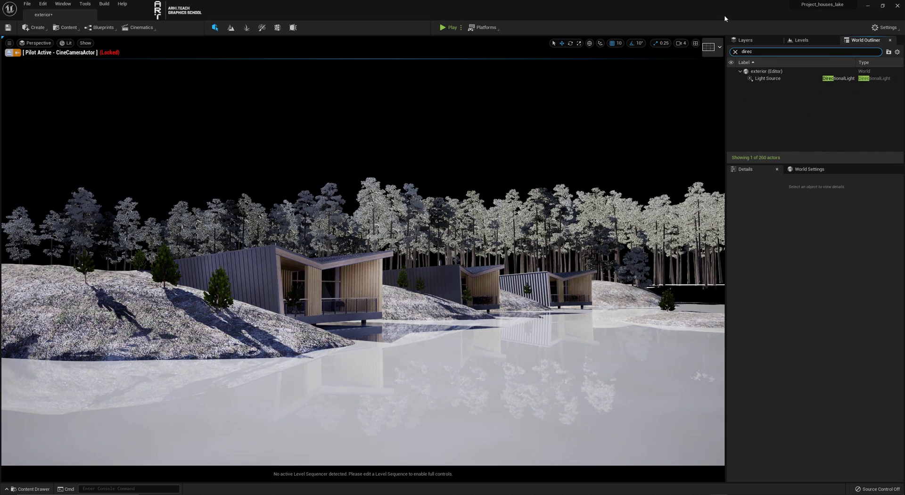
pyautogui.click(761, 79)
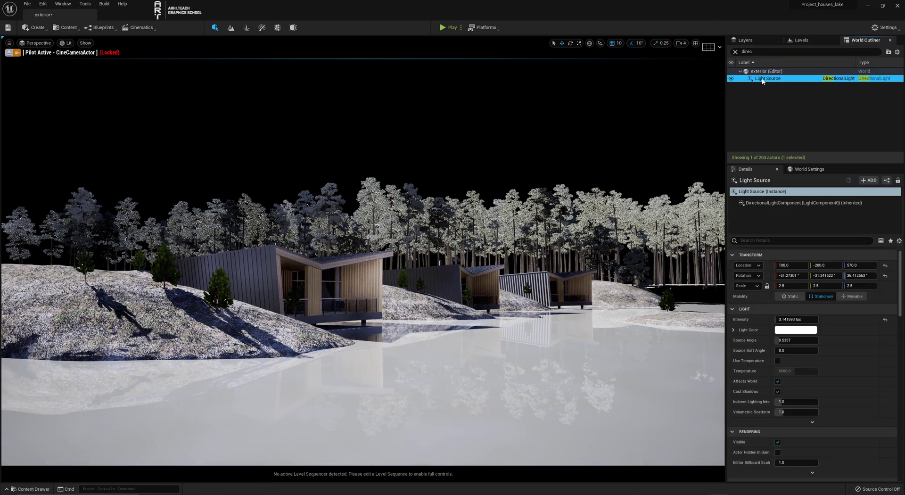
pyautogui.press('Delete')
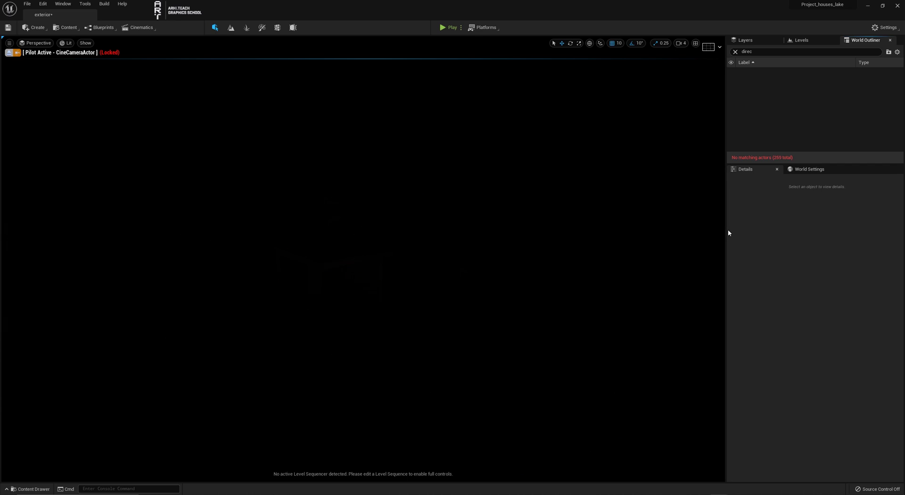
pyautogui.click(737, 53)
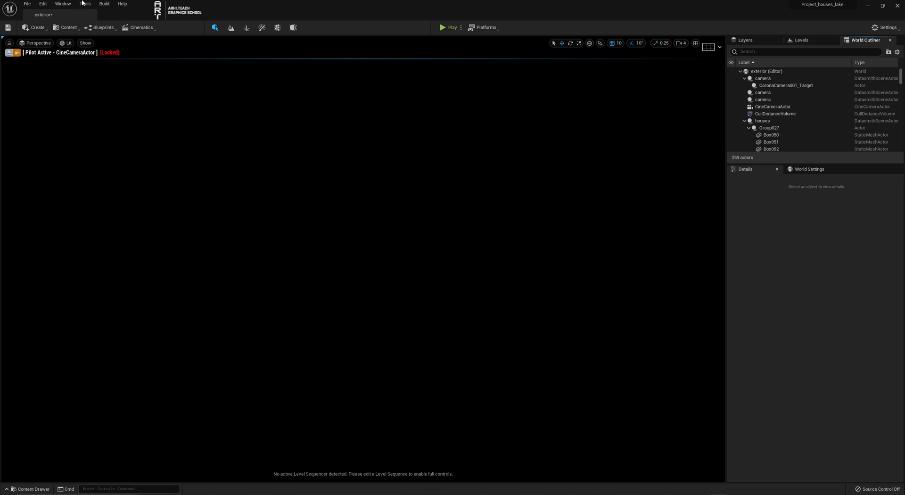
# Place a new Directional Light above the water from Create > Lights.
pyautogui.click(43, 28)
pyautogui.moveTo(49, 49)
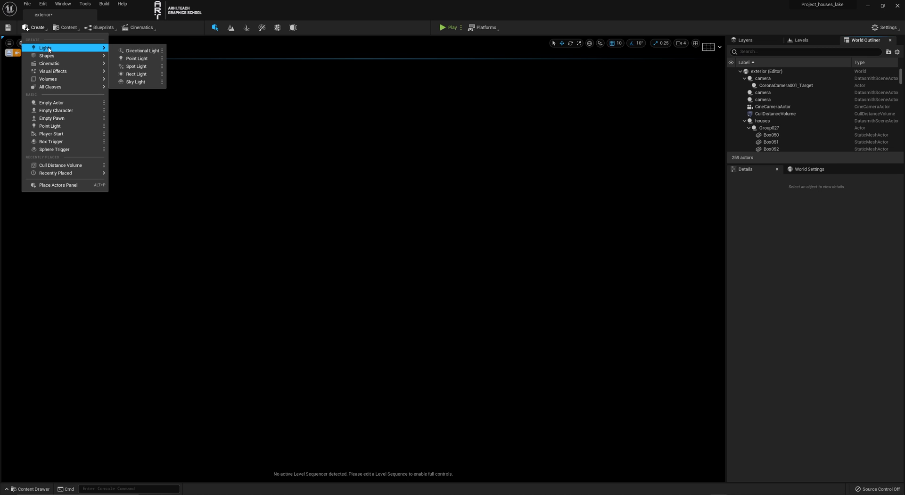
pyautogui.click(137, 50)
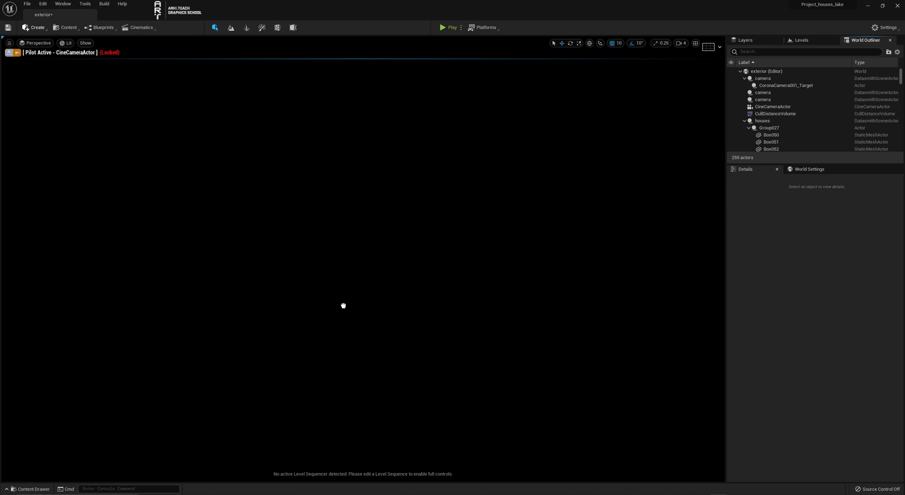
pyautogui.moveTo(412, 332); pyautogui.dragTo(413, 324)
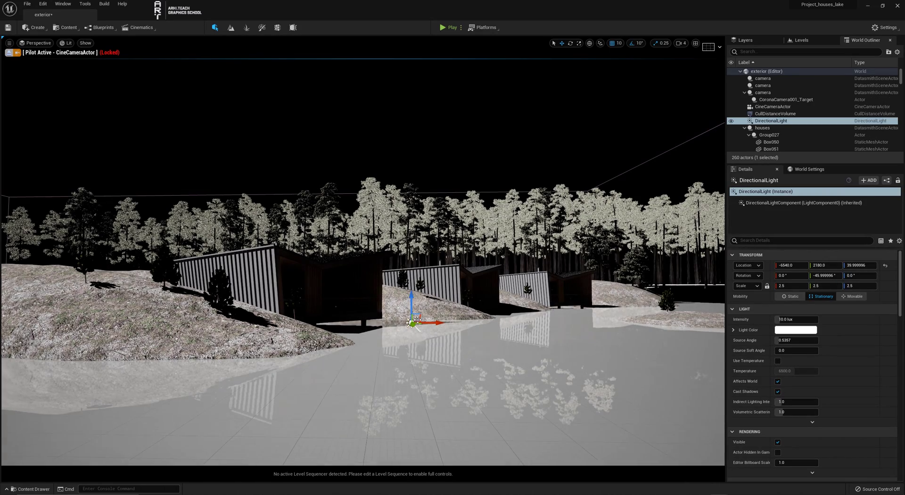
# Raise the directional light to Z 90 and tilt it down to a low sunset angle.
pyautogui.moveTo(411, 297); pyautogui.dragTo(358, 315)
pyautogui.press('e')
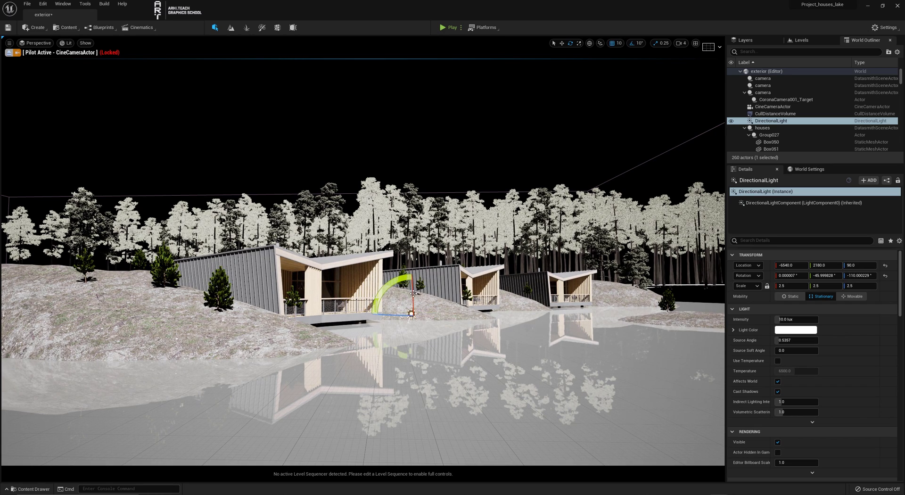
pyautogui.moveTo(412, 293)
pyautogui.mouseDown()
pyautogui.moveTo(413, 271)
pyautogui.moveTo(412, 305)
pyautogui.mouseUp()
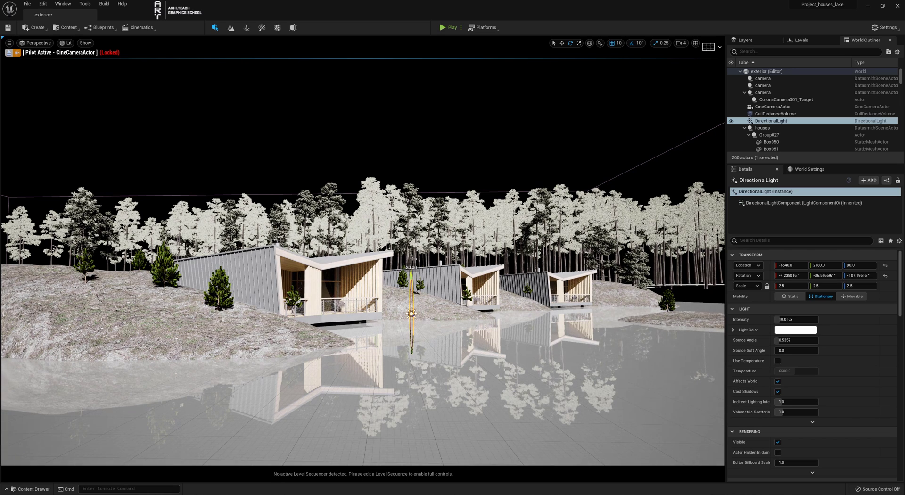
# Place a Sky Light in the scene and switch to HDRI Haven in Chrome.
pyautogui.click(39, 28)
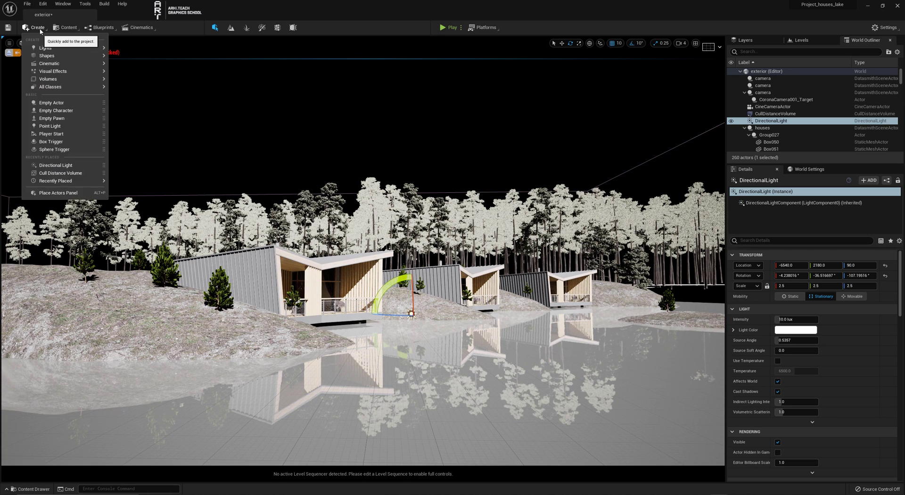
pyautogui.moveTo(45, 48)
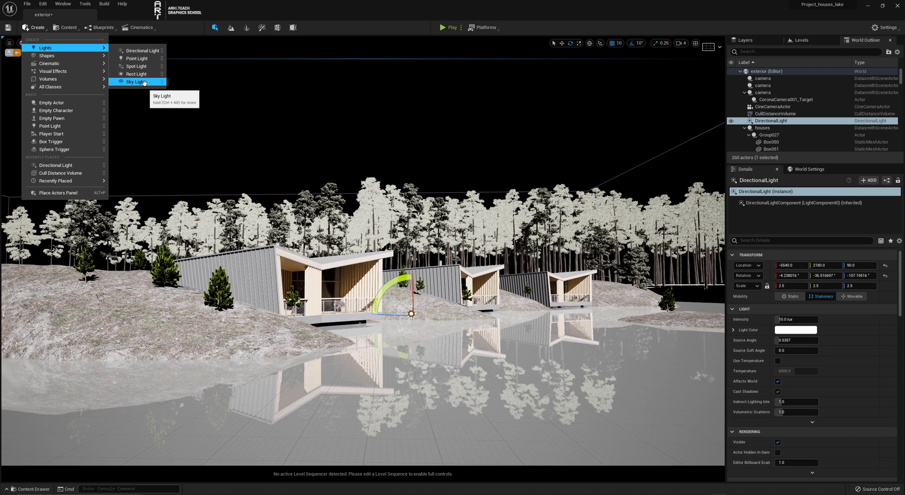
pyautogui.moveTo(136, 81); pyautogui.dragTo(452, 344)
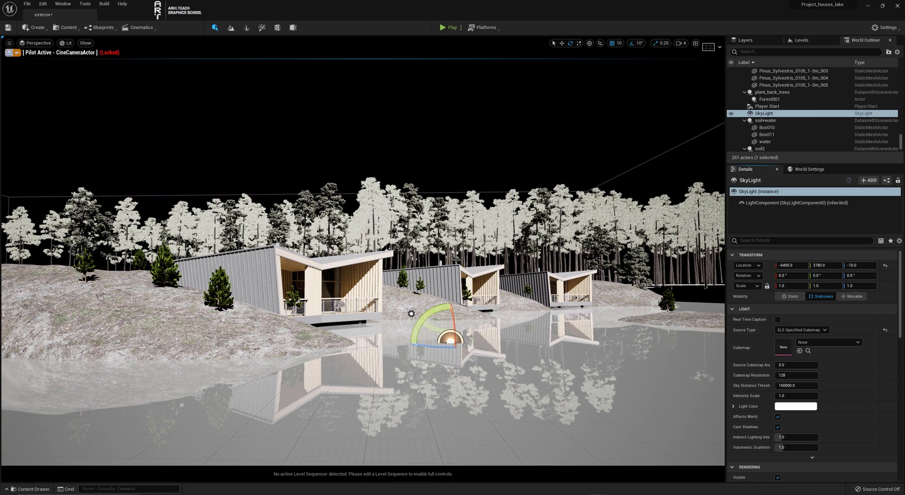
pyautogui.hotkey('alt', 'Tab')
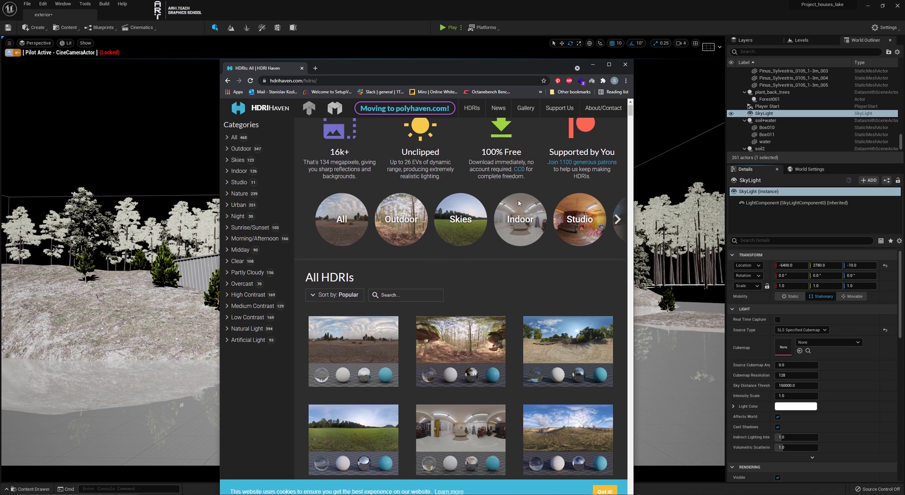
# Browse HDRI Haven's Skies category and open the Kloppenheim 04 detail page.
pyautogui.scroll(-1, 519, 203)
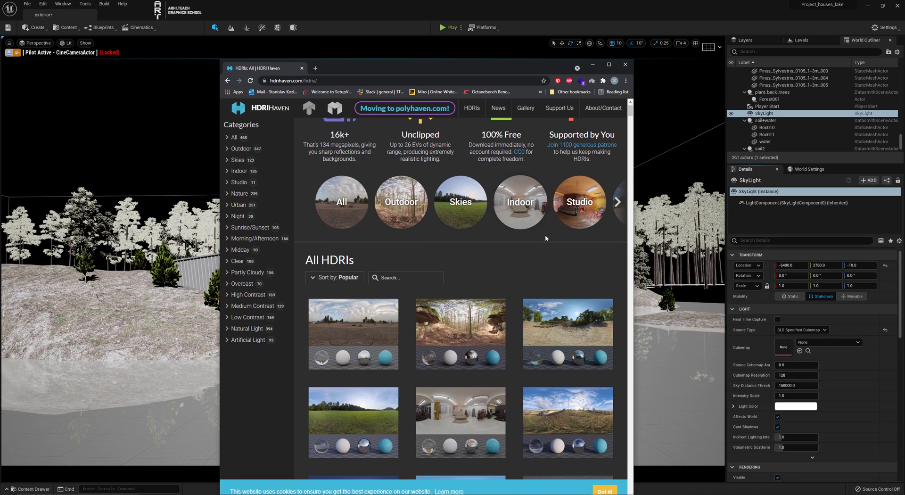
pyautogui.click(460, 202)
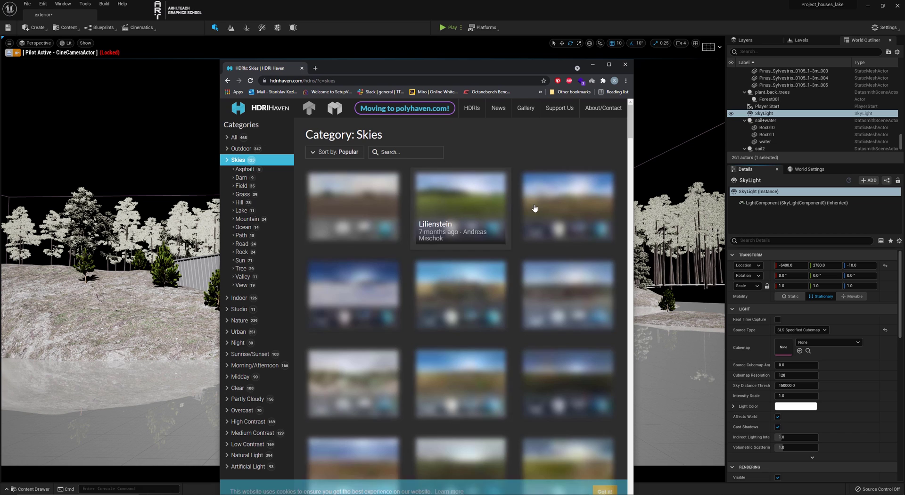
pyautogui.scroll(-2, 602, 216)
pyautogui.scroll(-2, 603, 215)
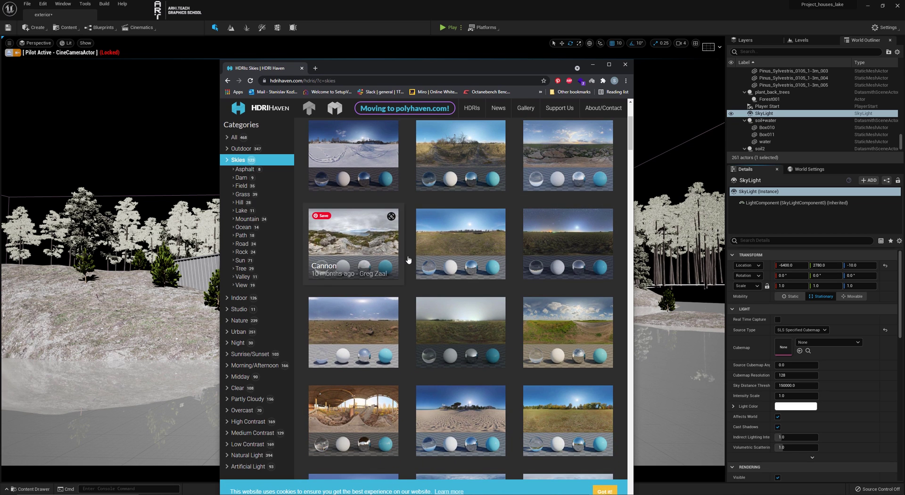
pyautogui.click(459, 250)
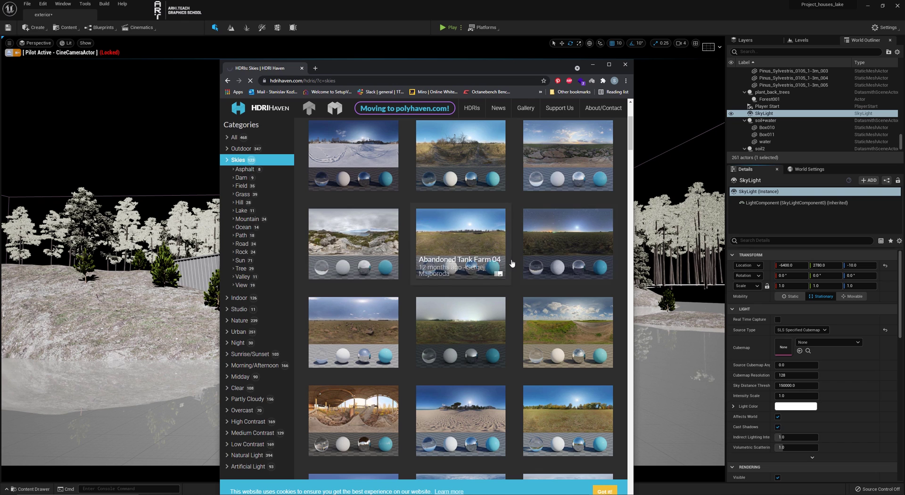
pyautogui.scroll(-4, 513, 283)
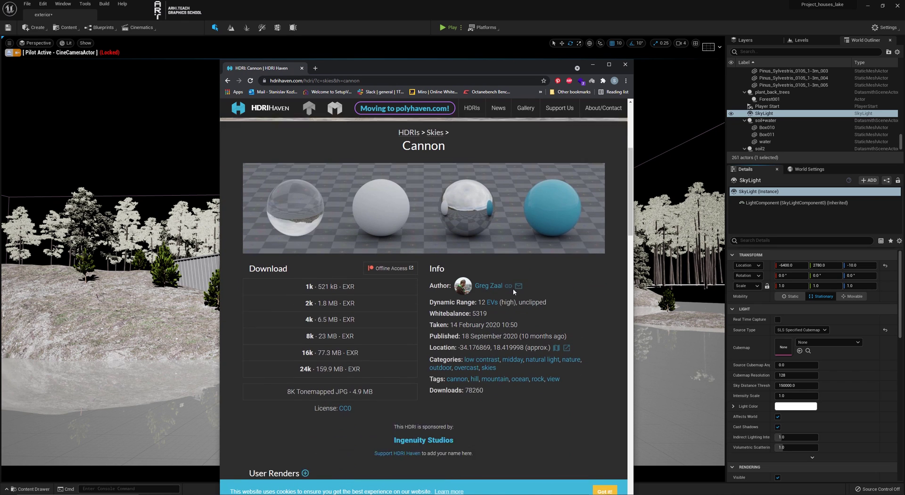
pyautogui.scroll(-1, 513, 289)
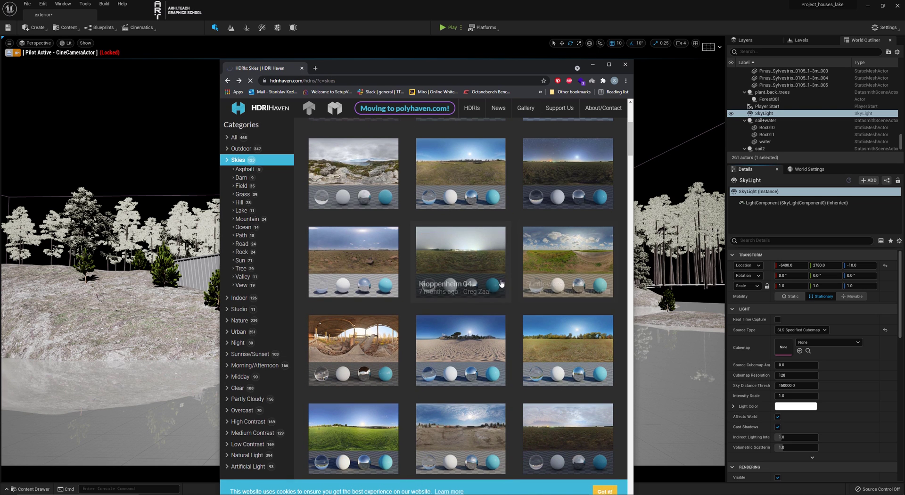
pyautogui.click(485, 276)
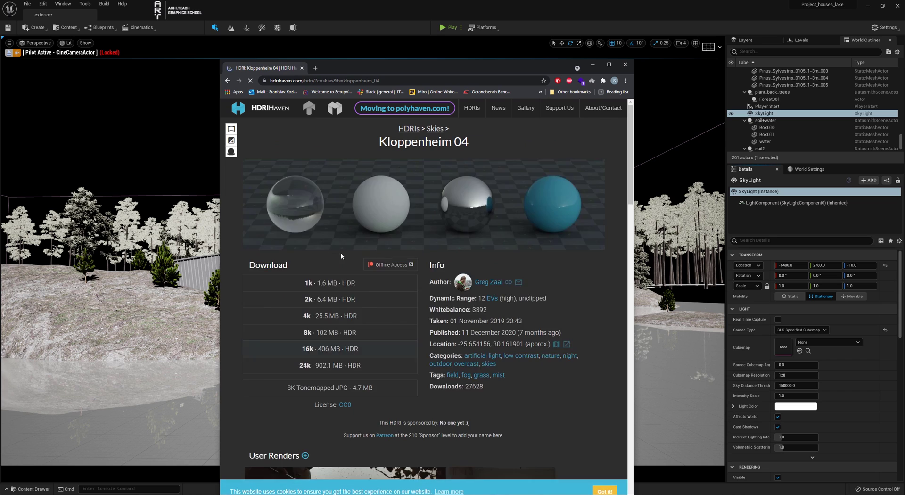
# Download the 8k HDR of Kloppenheim 04 into the 07_sun_sky_clouds folder.
pyautogui.scroll(-4, 365, 283)
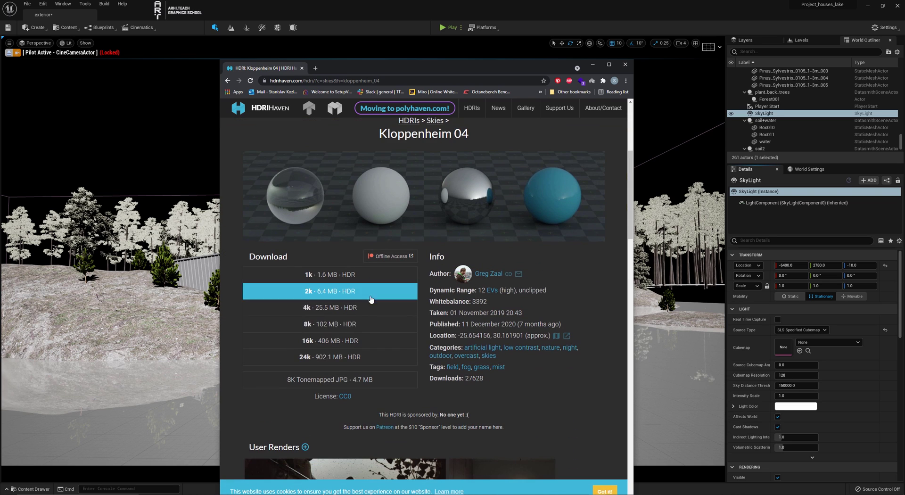
pyautogui.click(344, 327)
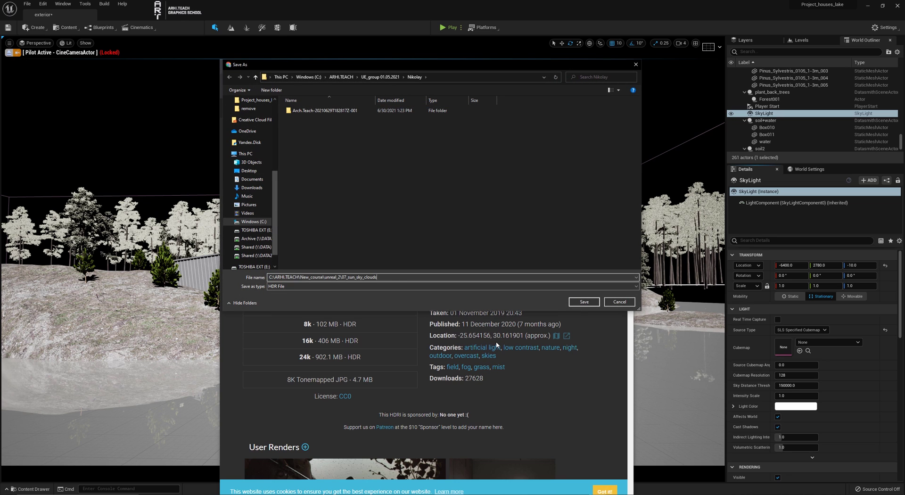
pyautogui.press('Return')
# Save the HDR file and turn the Content Drawer into a floating Content Browser.
pyautogui.click(580, 304)
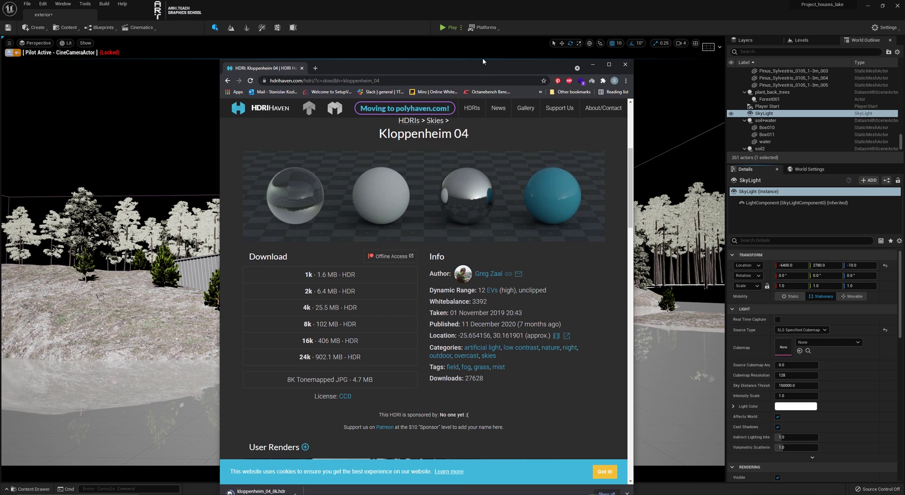
pyautogui.moveTo(483, 58); pyautogui.dragTo(692, 16)
pyautogui.click(29, 488)
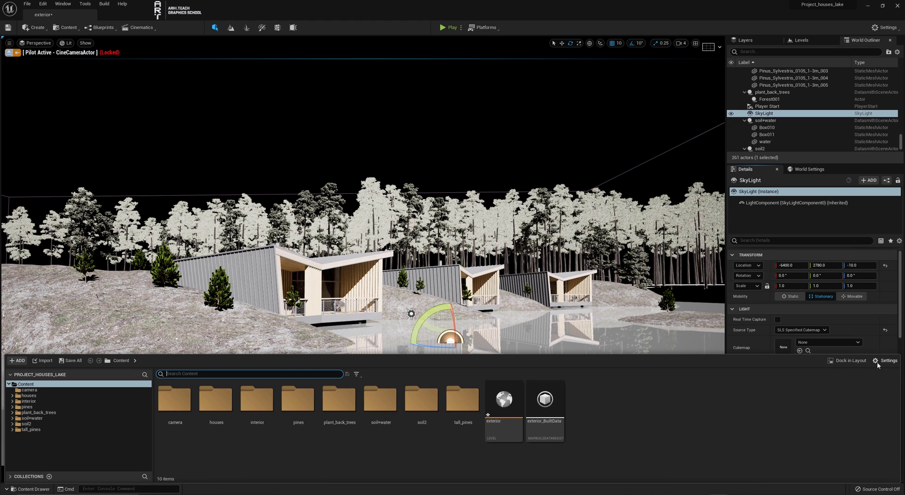
pyautogui.click(847, 360)
pyautogui.moveTo(598, 131); pyautogui.dragTo(426, 78)
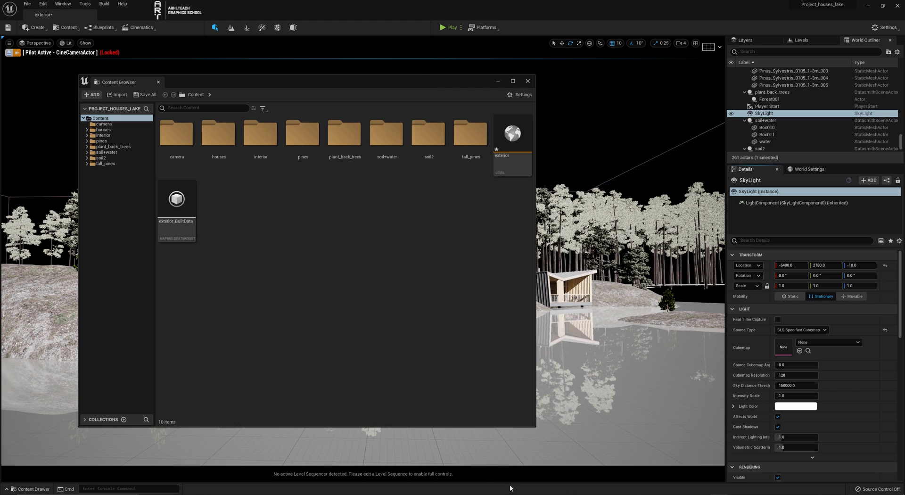
# Import kloppenheim_04_8k.hdr from File Explorer into Content as a texture cube.
pyautogui.hotkey('alt', 'Tab')
pyautogui.click(379, 132)
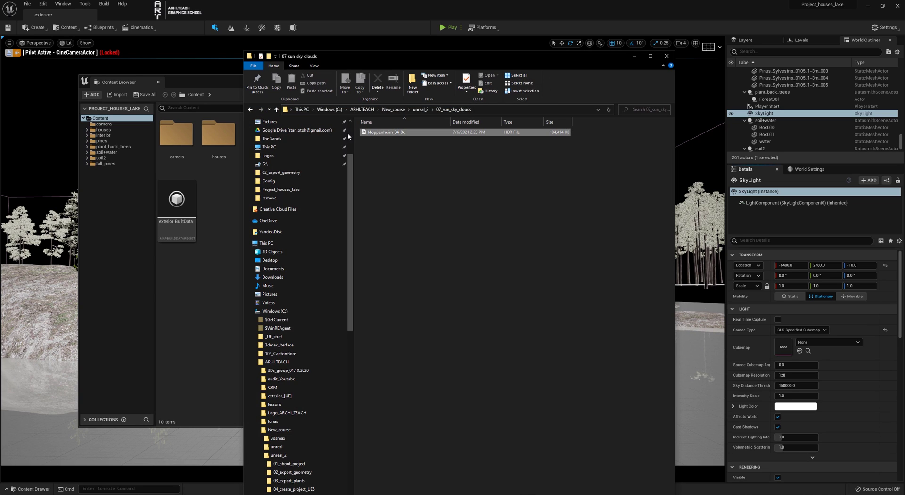
pyautogui.moveTo(230, 225); pyautogui.dragTo(229, 229)
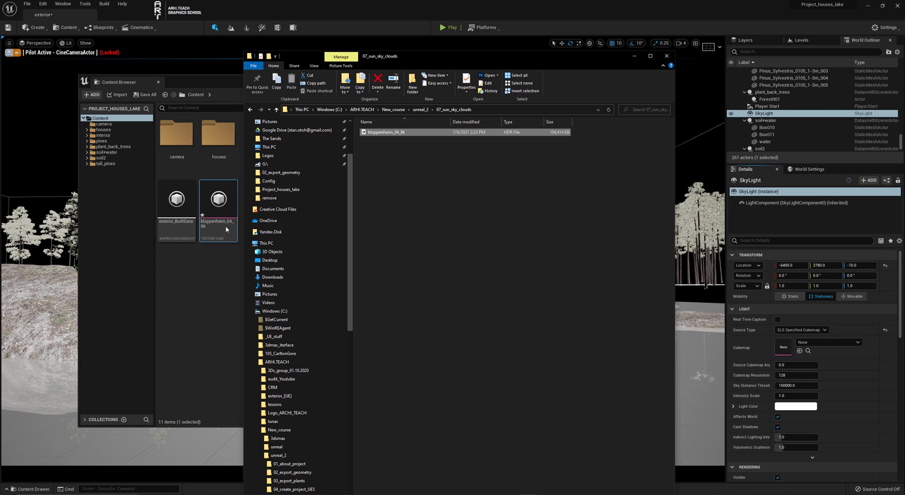
pyautogui.click(222, 208)
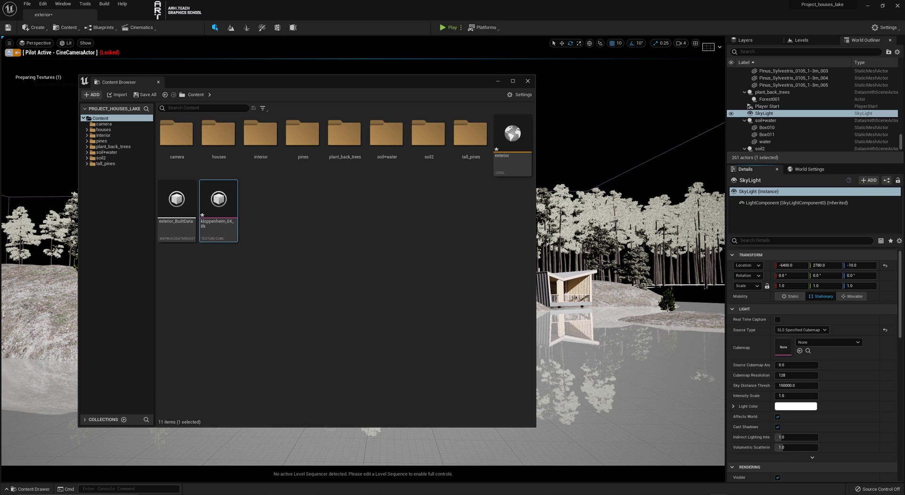
pyautogui.click(794, 330)
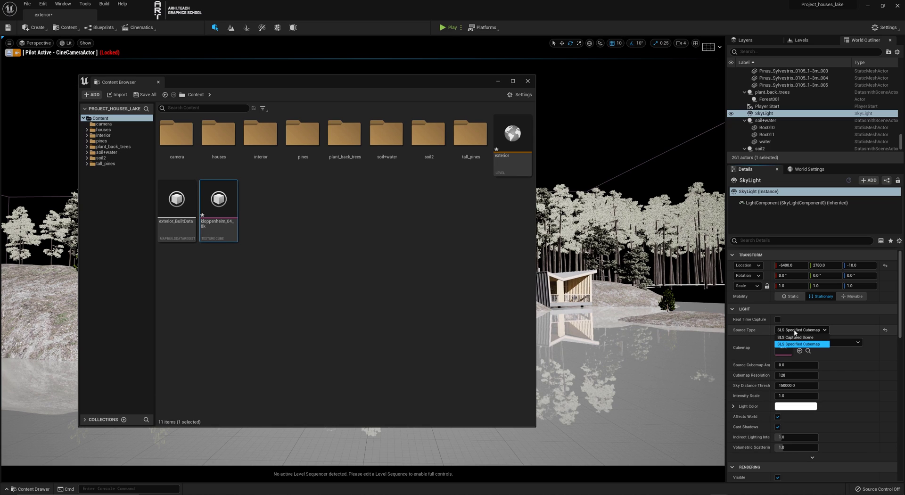
# Keep SLS Specified Cubemap and assign kloppenheim_04_8k to the Sky Light's Cubemap slot.
pyautogui.click(800, 344)
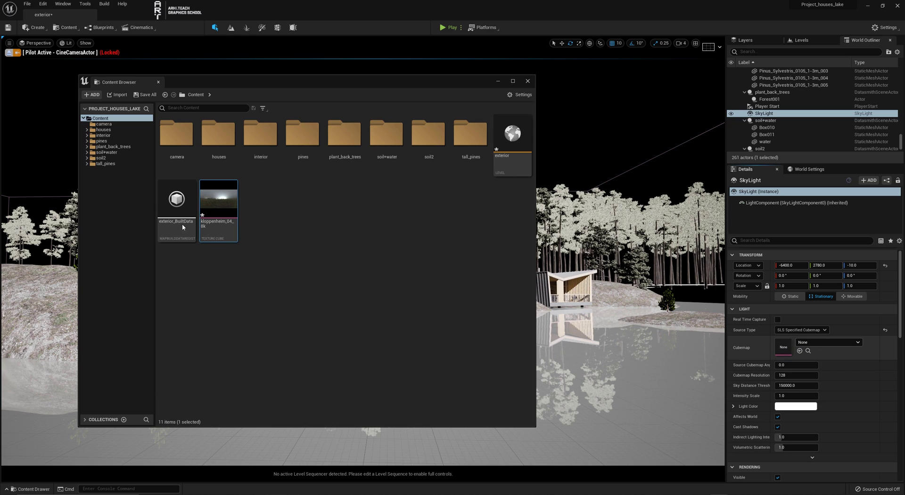
pyautogui.moveTo(235, 198); pyautogui.dragTo(784, 347)
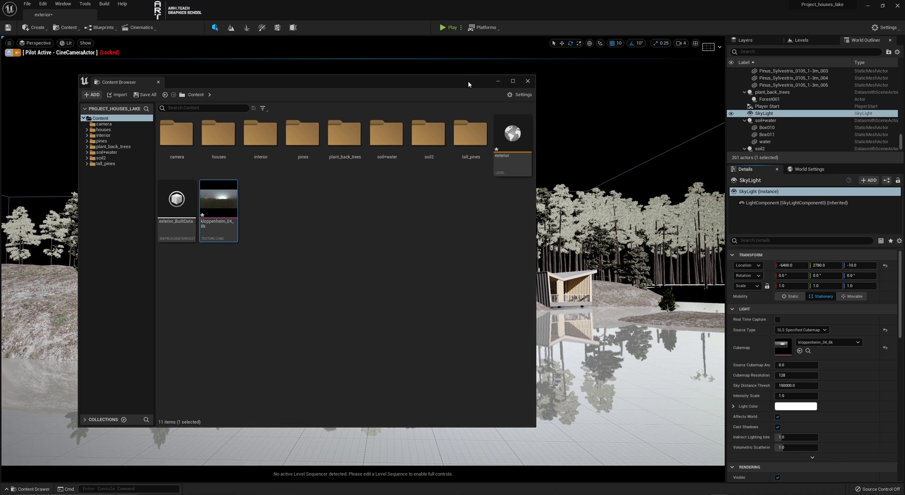
pyautogui.moveTo(468, 84); pyautogui.dragTo(254, 98)
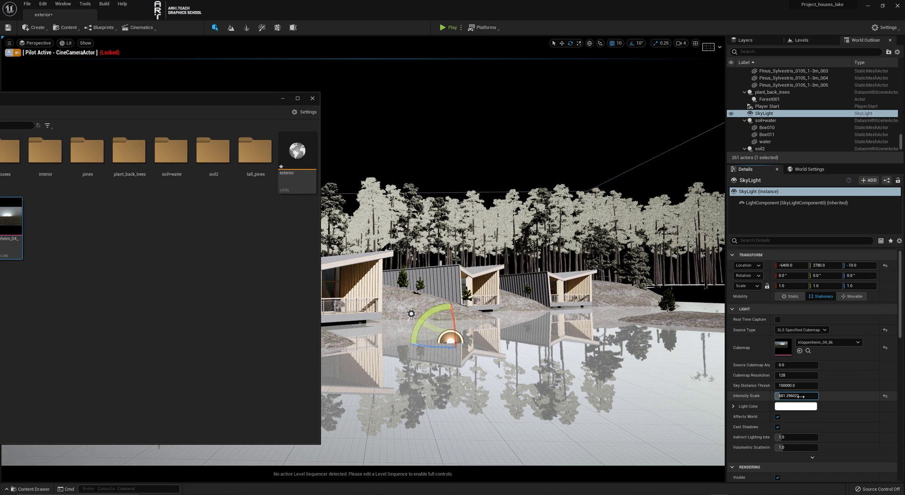
# Try raising the Sky Light intensity to about 912, then reset it to 1.0.
pyautogui.moveTo(801, 395); pyautogui.dragTo(839, 396)
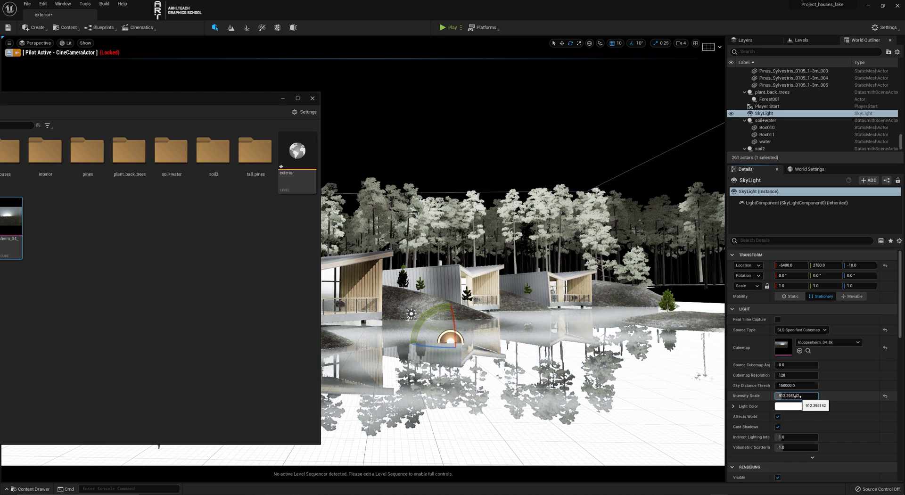
pyautogui.click(312, 98)
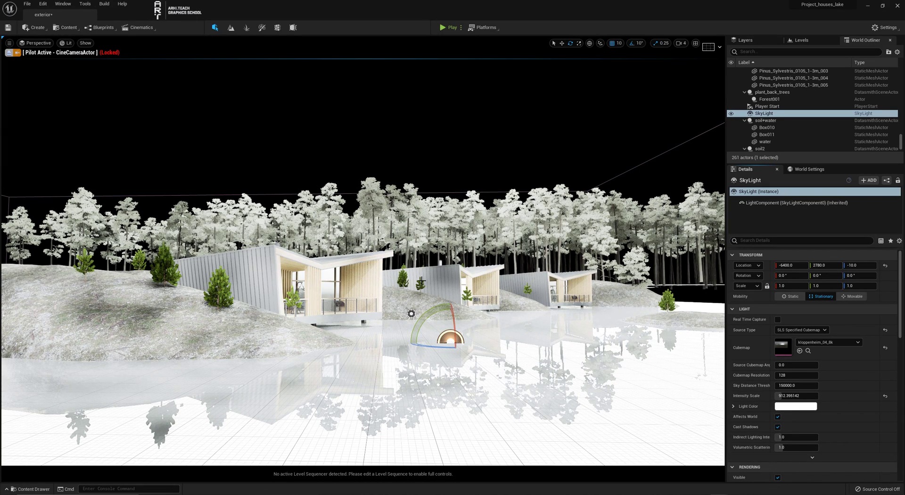
pyautogui.click(786, 396)
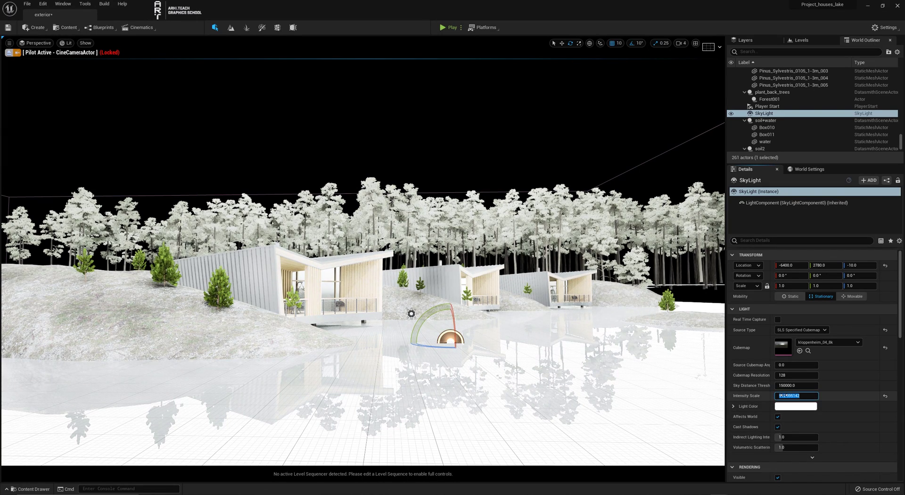
pyautogui.click(885, 395)
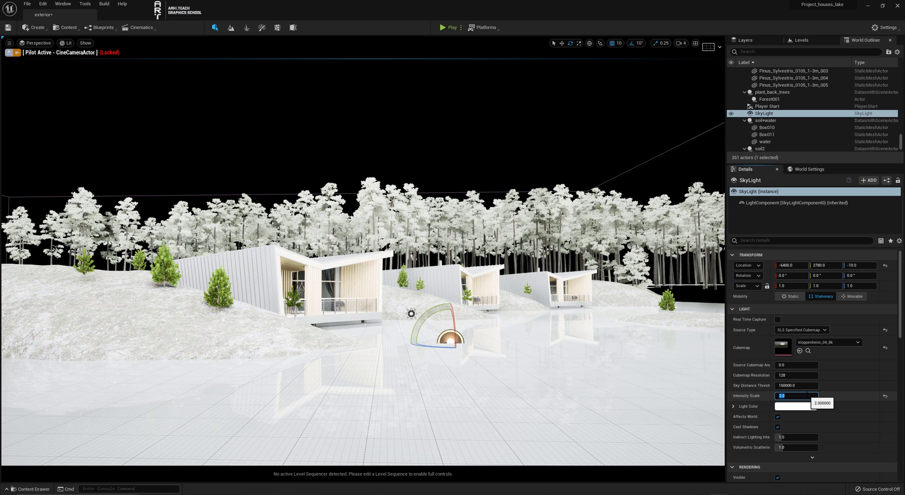
# Toggle the Sky Light's Affects World off and on, then commit Intensity Scale 5.
pyautogui.click(778, 417)
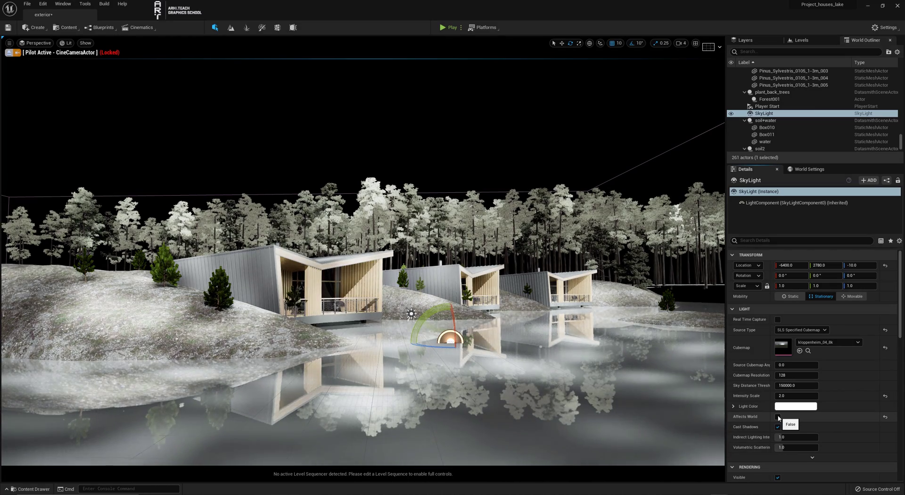
pyautogui.hotkey('shift', 'Tab')
pyautogui.write('1')
pyautogui.click(778, 417)
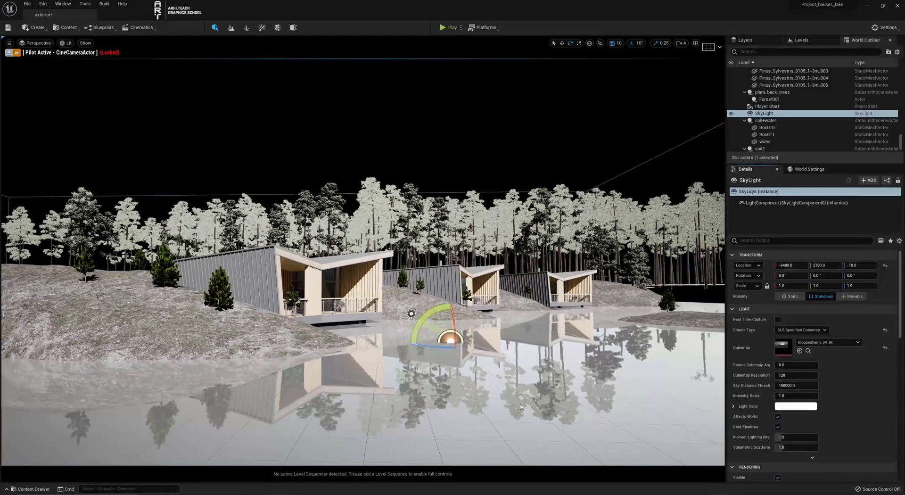
pyautogui.click(802, 395)
pyautogui.press('Return')
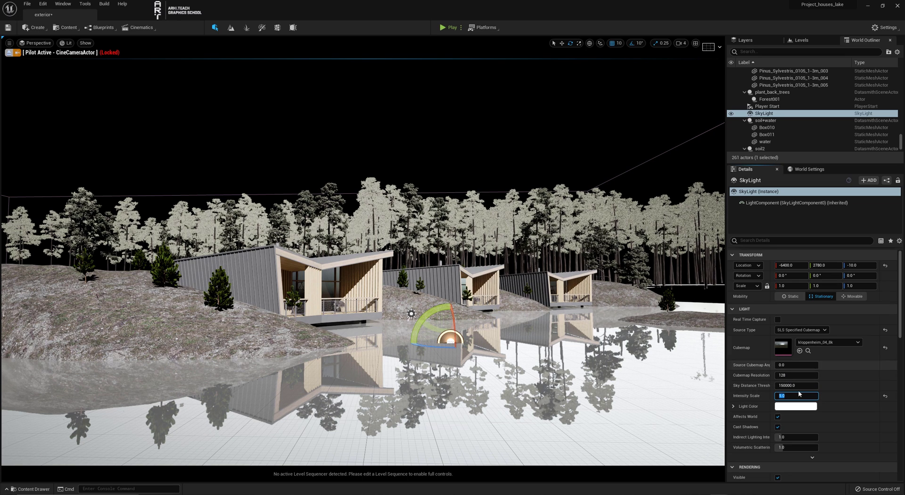
# Confirm intensity 5 and set the Sky Light's Mobility to Static.
pyautogui.press('Return')
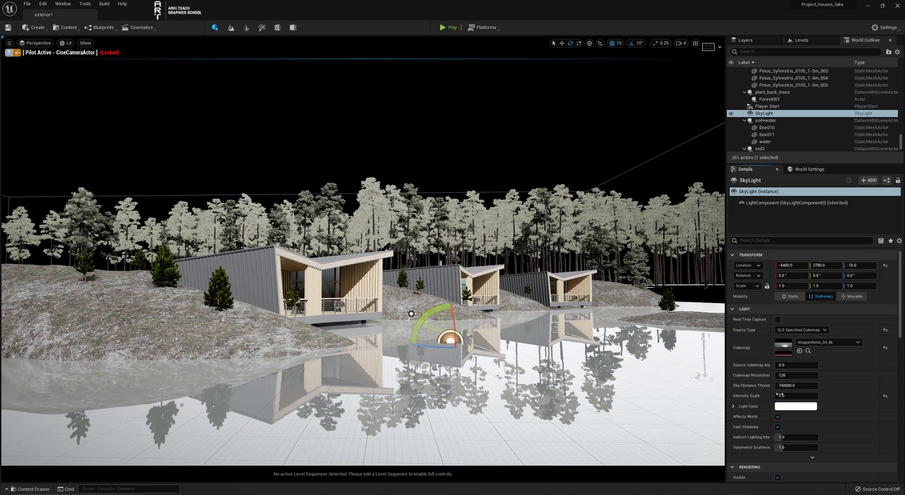
pyautogui.click(792, 296)
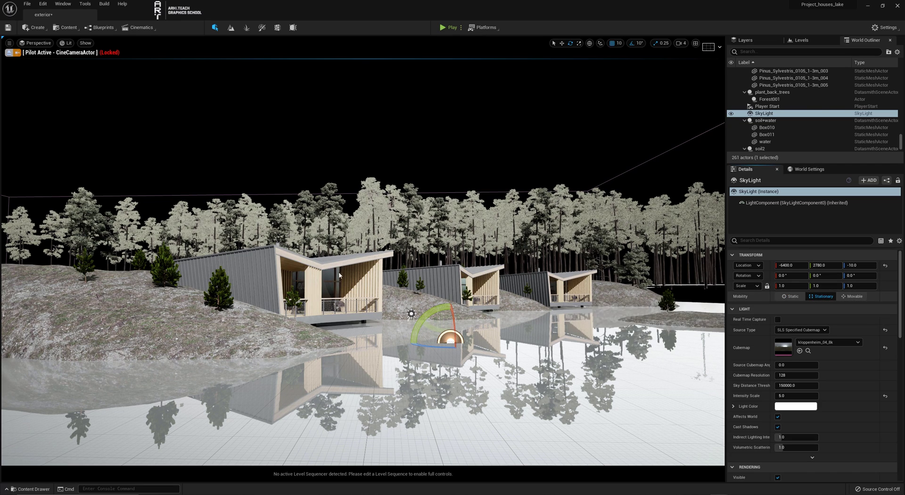
pyautogui.click(821, 296)
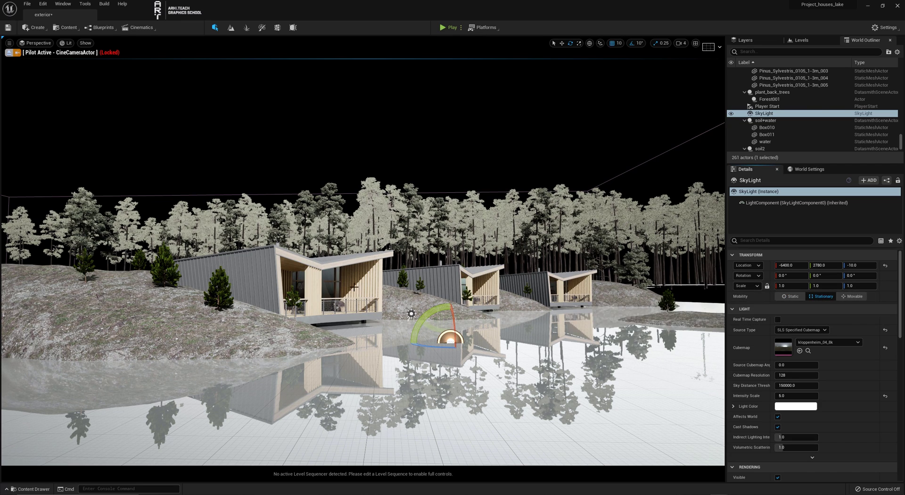
pyautogui.click(788, 297)
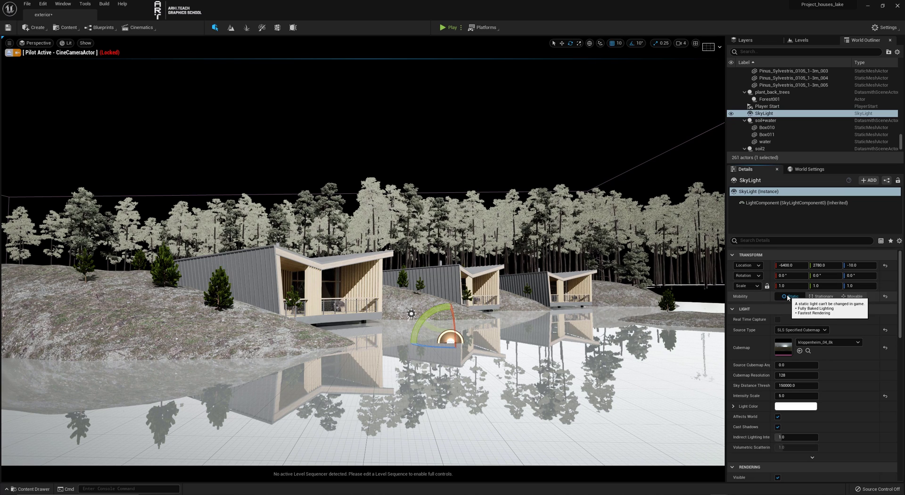
# Set the Sky Light Intensity Scale to 20 and toggle Affects World.
pyautogui.click(797, 395)
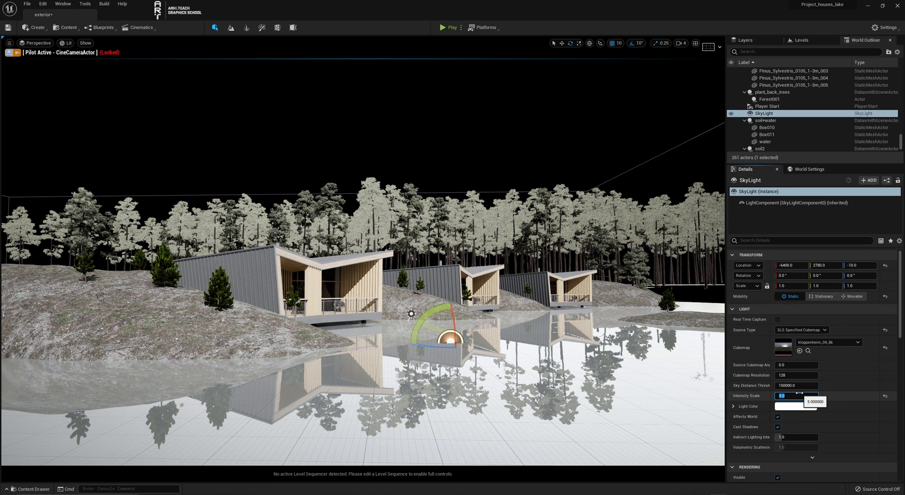
pyautogui.write('20')
pyautogui.press('Return')
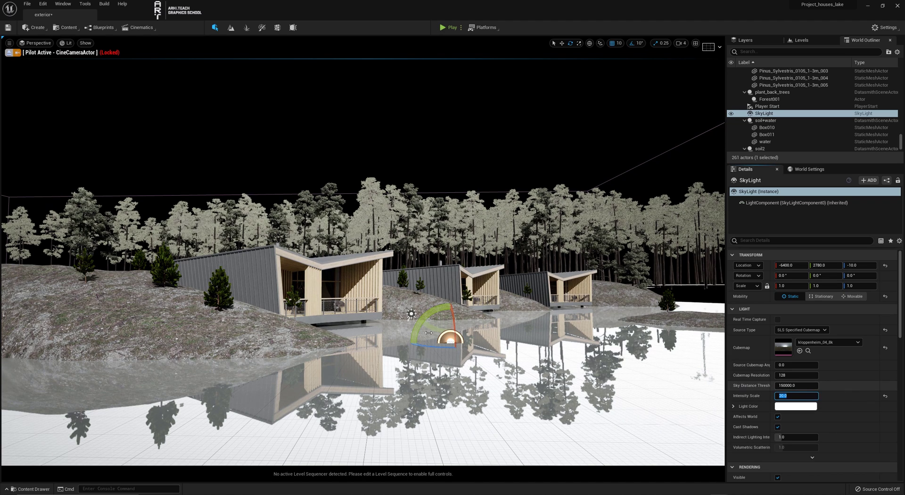
pyautogui.click(778, 417)
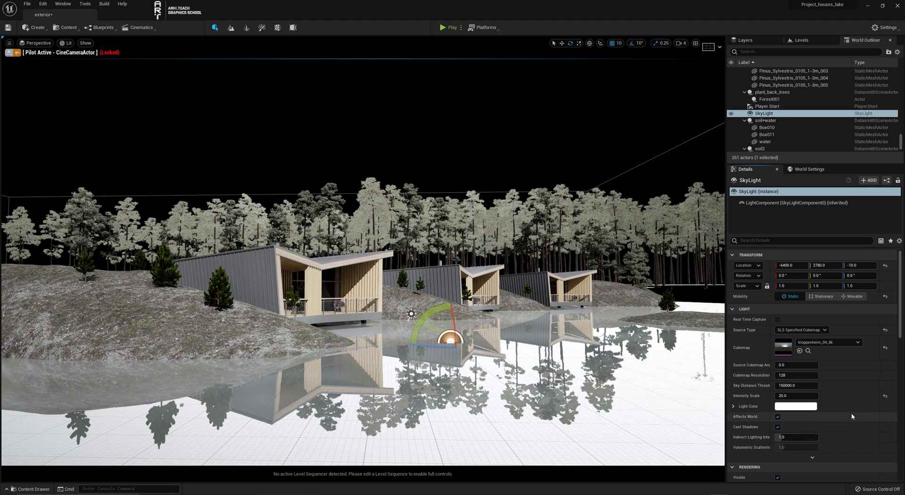
# Recapture the scene into the Sky Light.
pyautogui.scroll(-5, 851, 412)
pyautogui.scroll(-5, 854, 401)
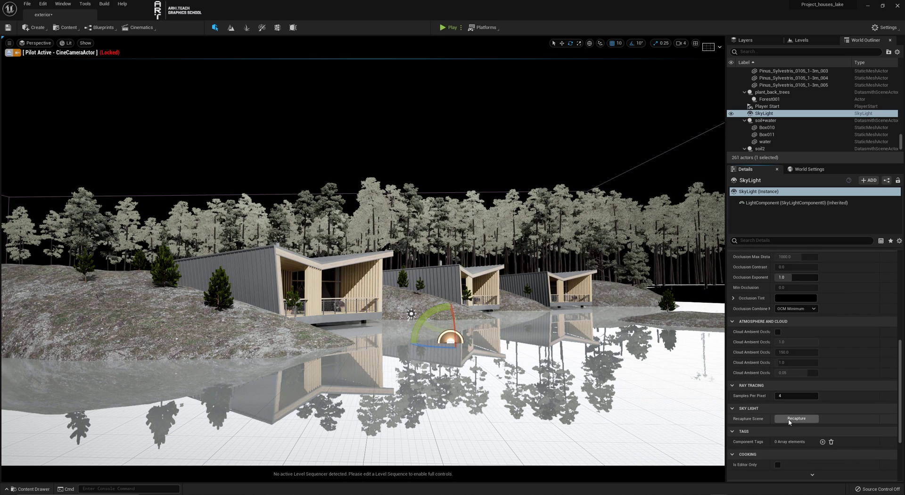
pyautogui.click(788, 421)
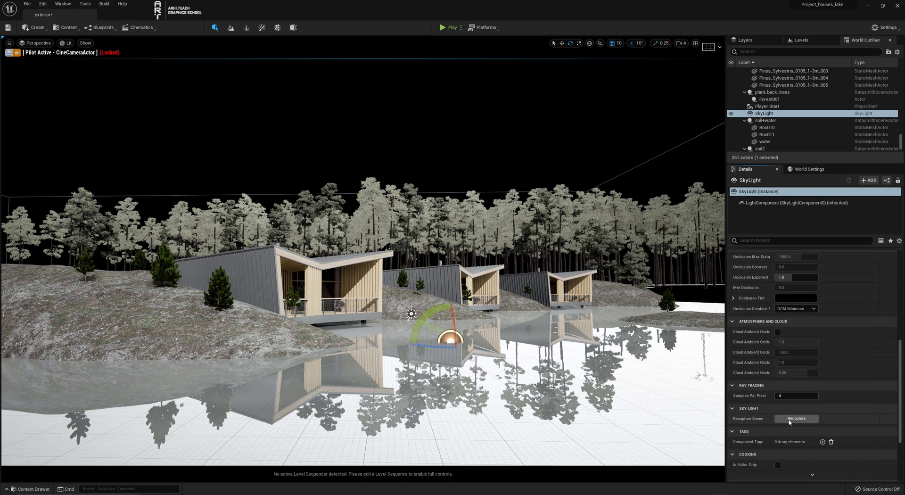
pyautogui.scroll(7, 852, 410)
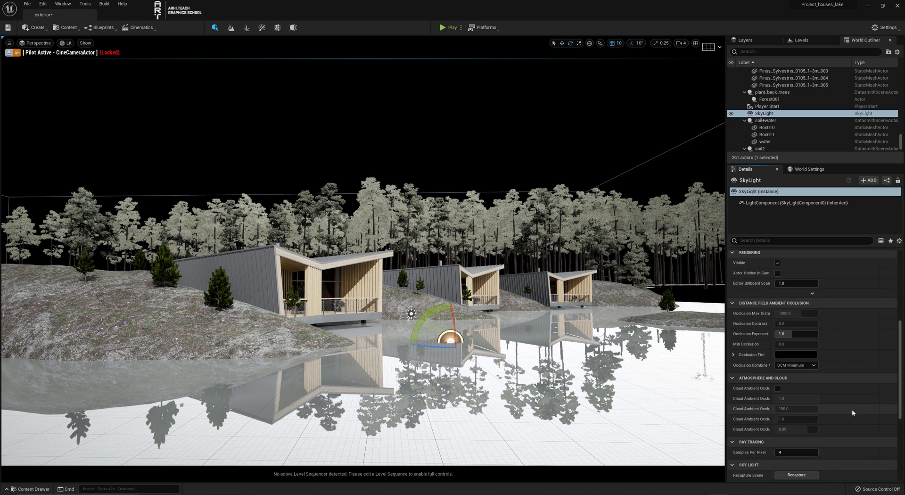
pyautogui.scroll(4, 853, 417)
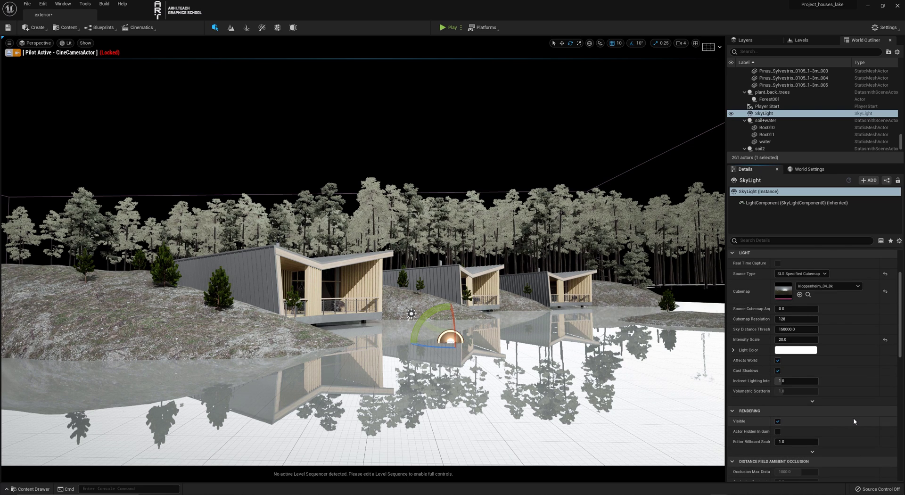
pyautogui.scroll(2, 852, 422)
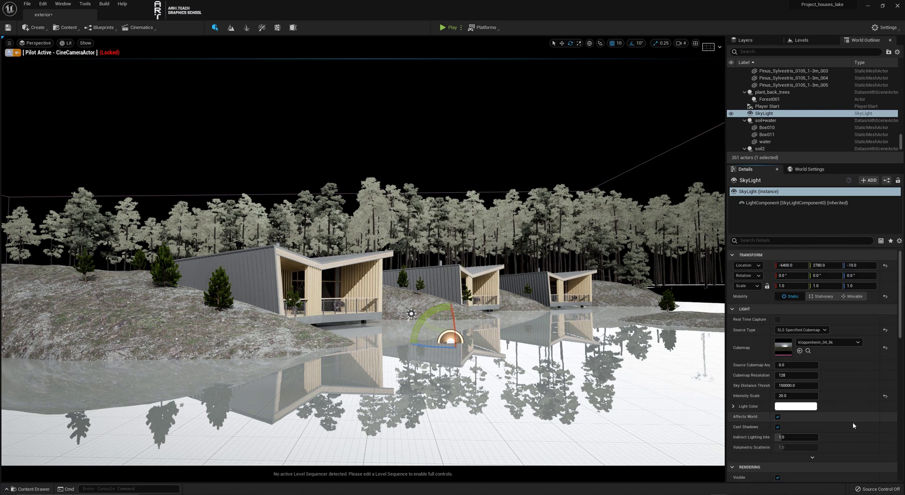
# Try Sky Light Intensity Scale values of 50, 1000 and then 100.
pyautogui.click(792, 395)
pyautogui.write('50')
pyautogui.press('Return')
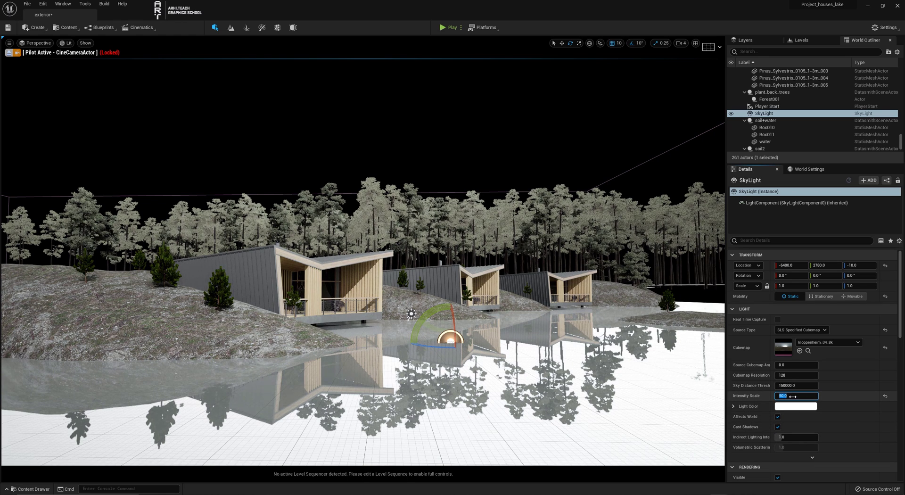
pyautogui.write('1')
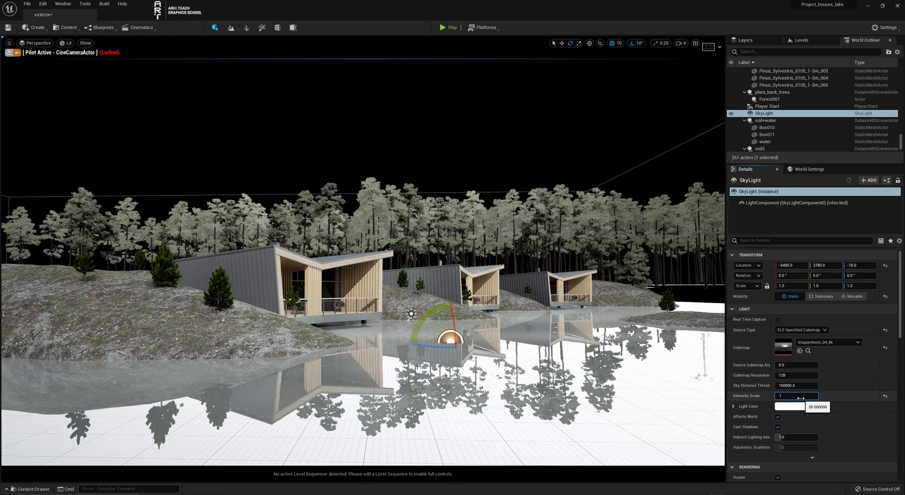
pyautogui.write('000')
pyautogui.press('Return')
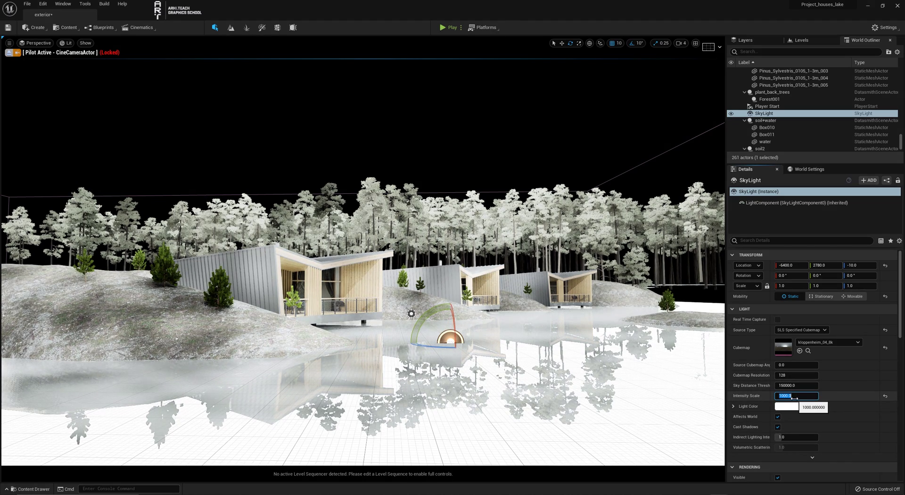
pyautogui.write('1')
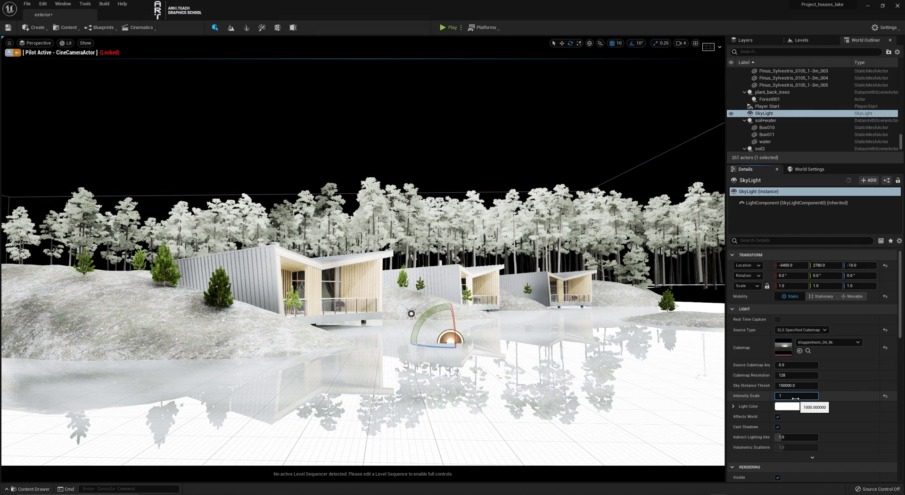
pyautogui.write('00')
pyautogui.press('Return')
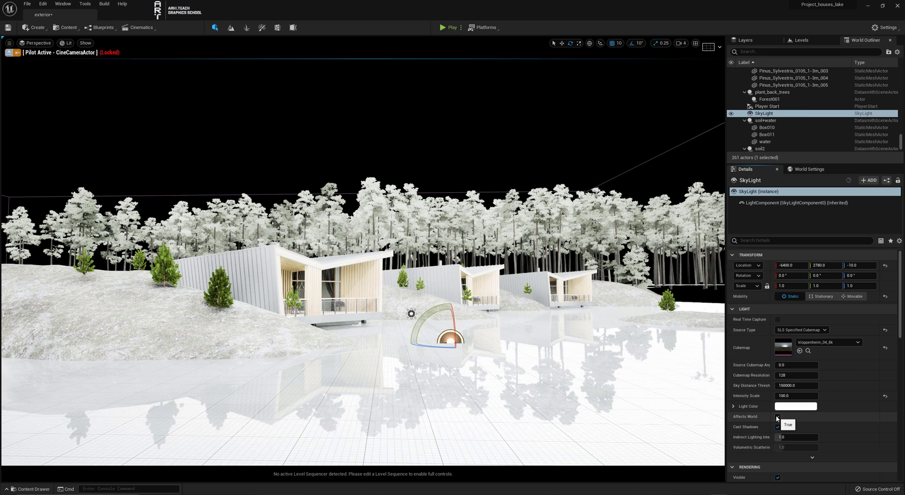
# Toggle Affects World off and on, then reset Intensity Scale to its default 1.0.
pyautogui.click(777, 416)
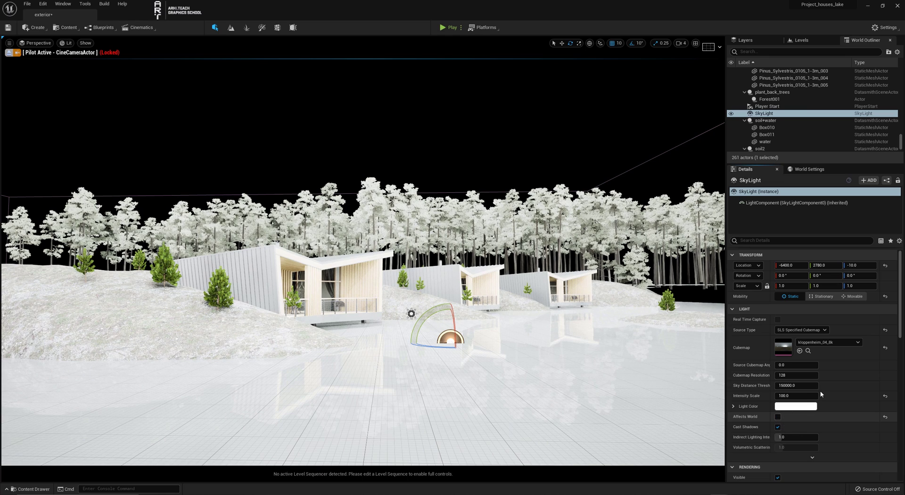
pyautogui.scroll(-3, 820, 394)
pyautogui.click(885, 371)
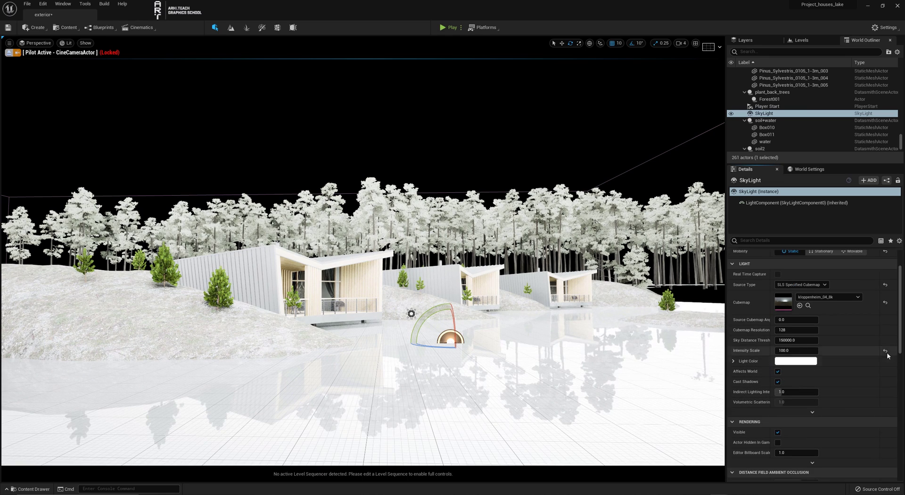
pyautogui.click(886, 351)
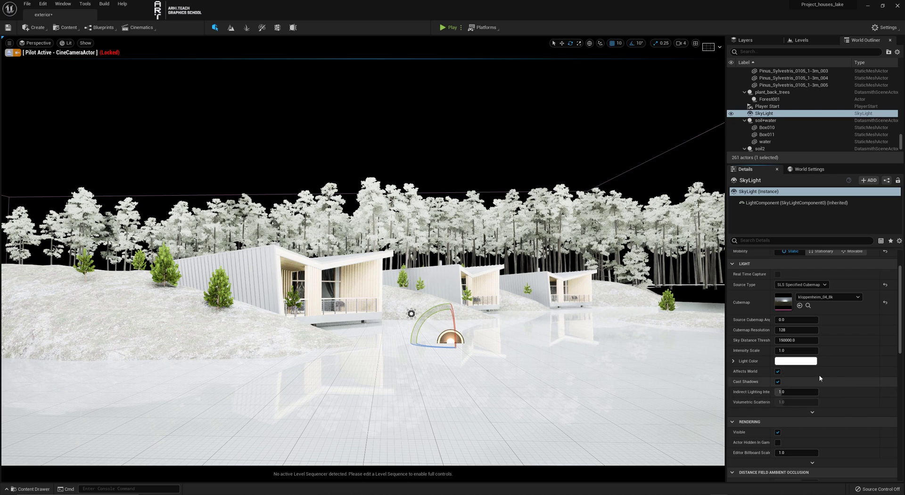
pyautogui.scroll(-15, 818, 374)
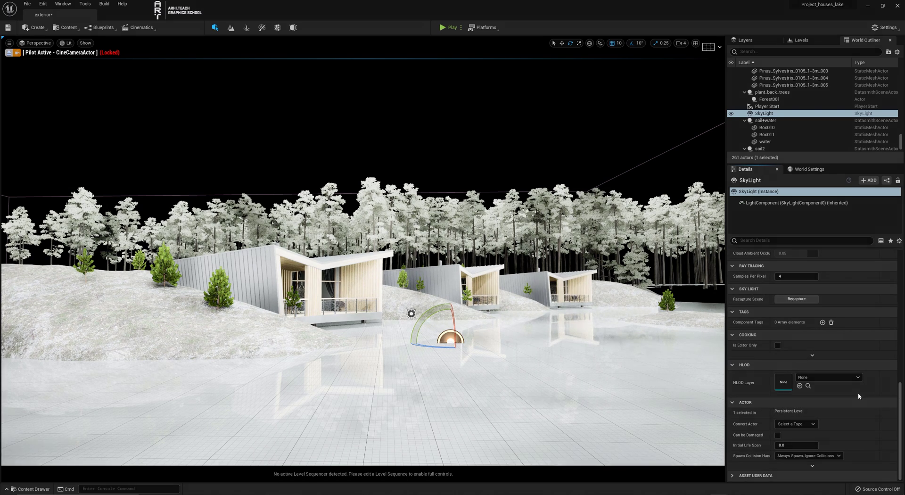
pyautogui.scroll(7, 858, 392)
pyautogui.scroll(10, 856, 394)
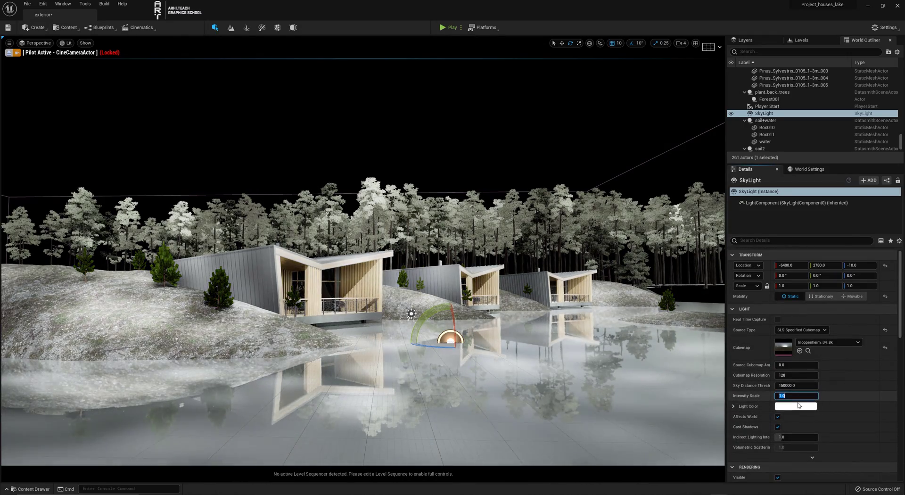
# Set the Sky Light intensity scale to 20 and turn off Affects World.
pyautogui.click(797, 396)
pyautogui.write('20')
pyautogui.press('Return')
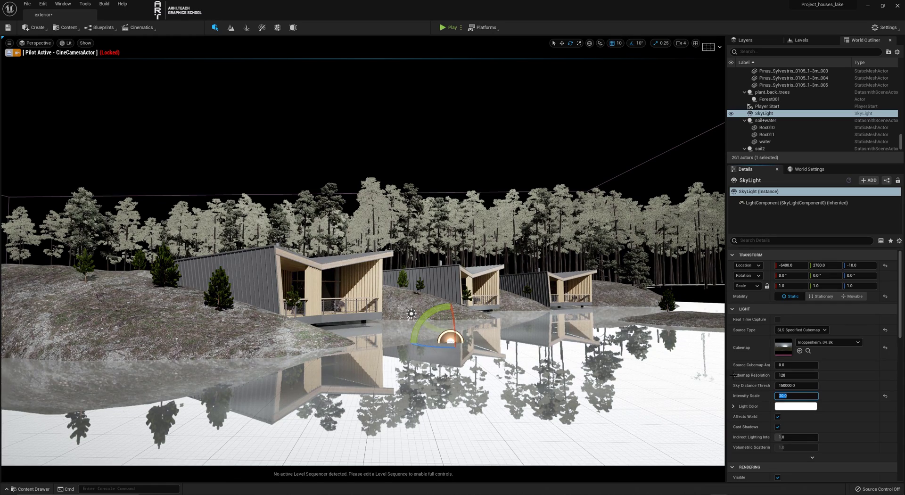
pyautogui.click(777, 417)
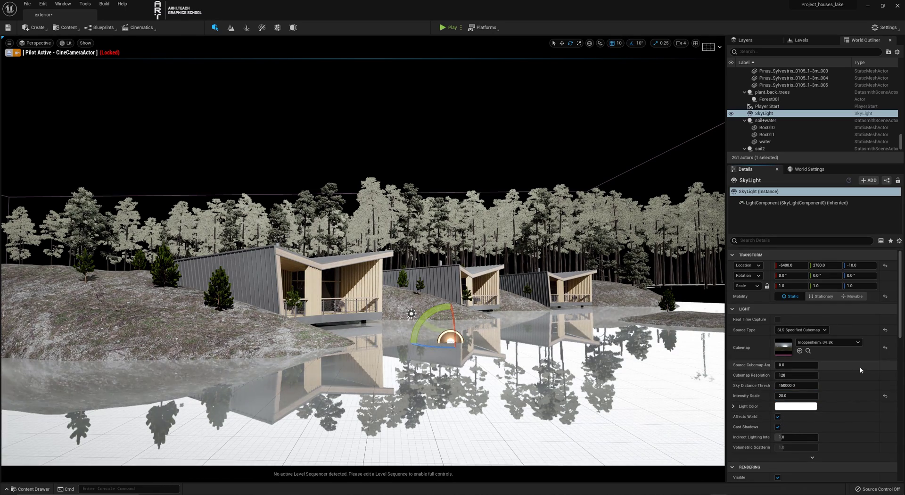
# Raise the Sky Light intensity scale to 100.
pyautogui.scroll(-10, 855, 345)
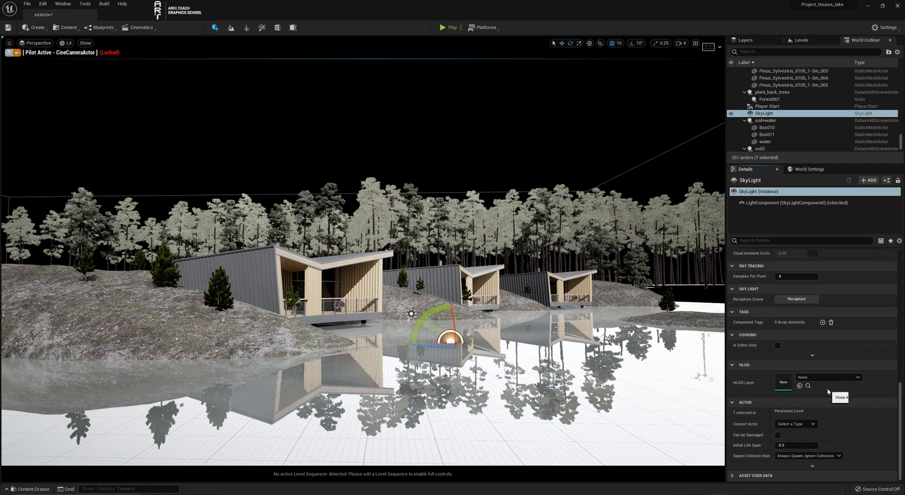
pyautogui.scroll(8, 836, 394)
pyautogui.scroll(1, 837, 394)
pyautogui.click(796, 356)
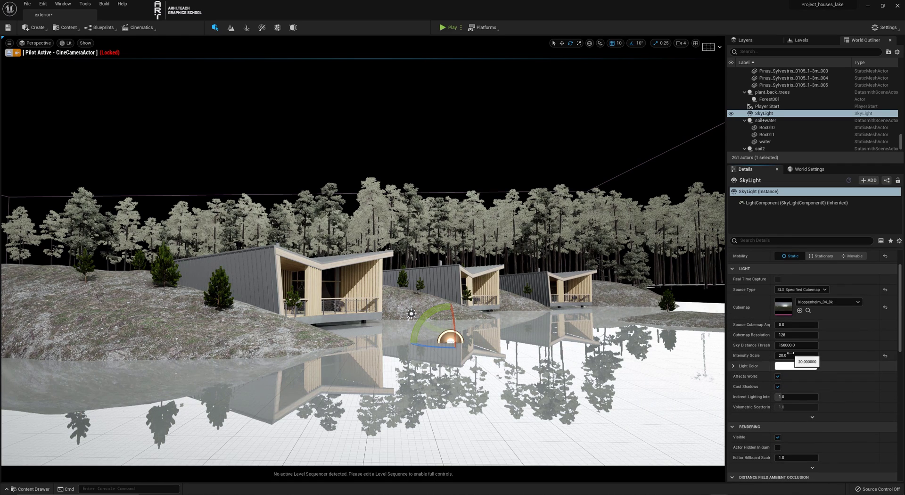
pyautogui.write('100')
pyautogui.press('Return')
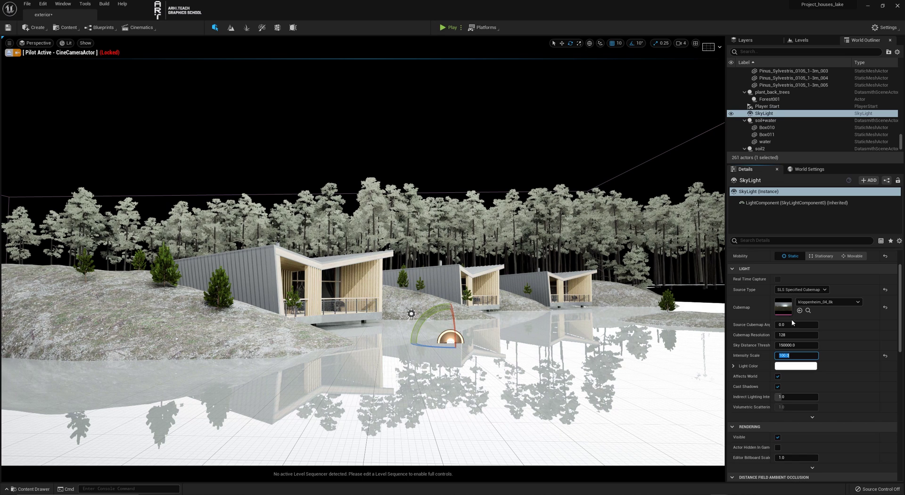
# Set the SkyLight's Source Cubemap Angle to 120.
pyautogui.click(793, 324)
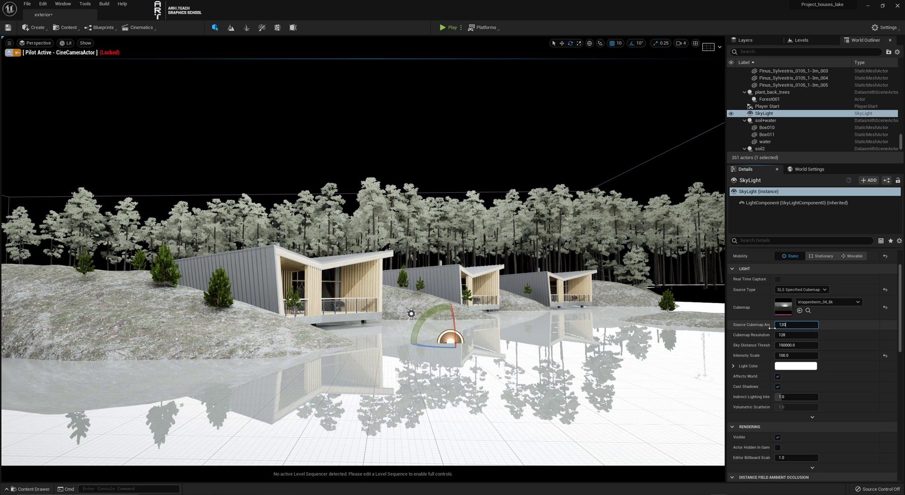
pyautogui.press('Return')
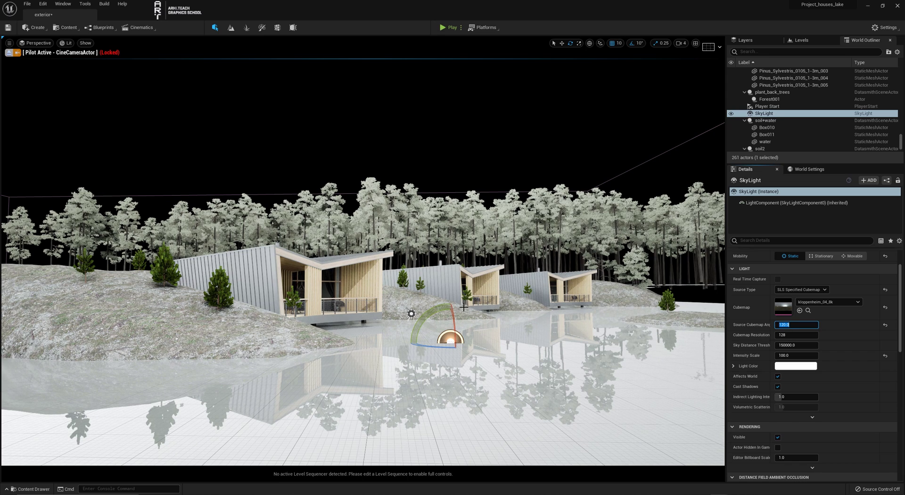
# On the DirectionalLight, enable Atmosphere Sun Light, both cloud shadow options and Cast Shadows on Atmosphere.
pyautogui.click(411, 313)
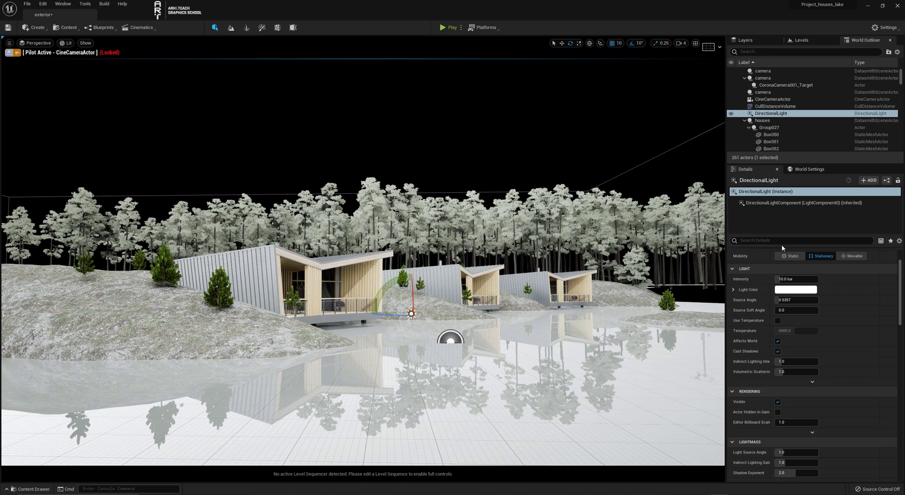
pyautogui.click(801, 240)
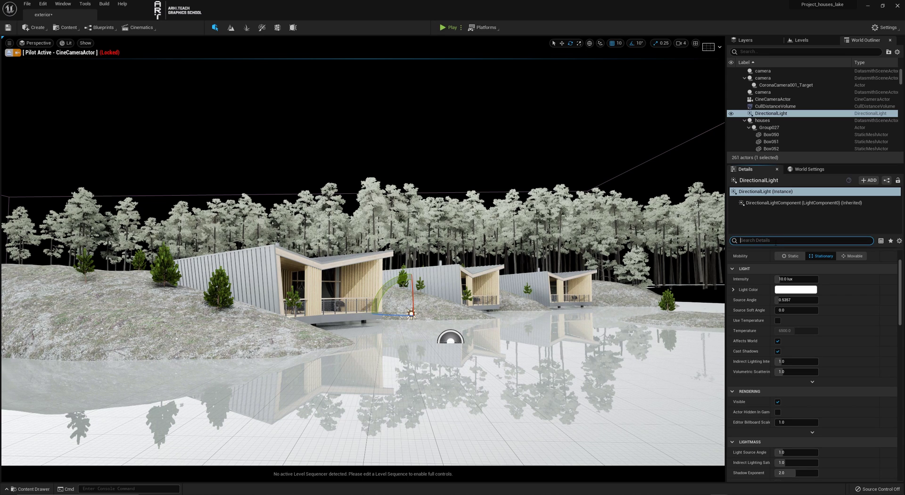
pyautogui.write('atmosphere')
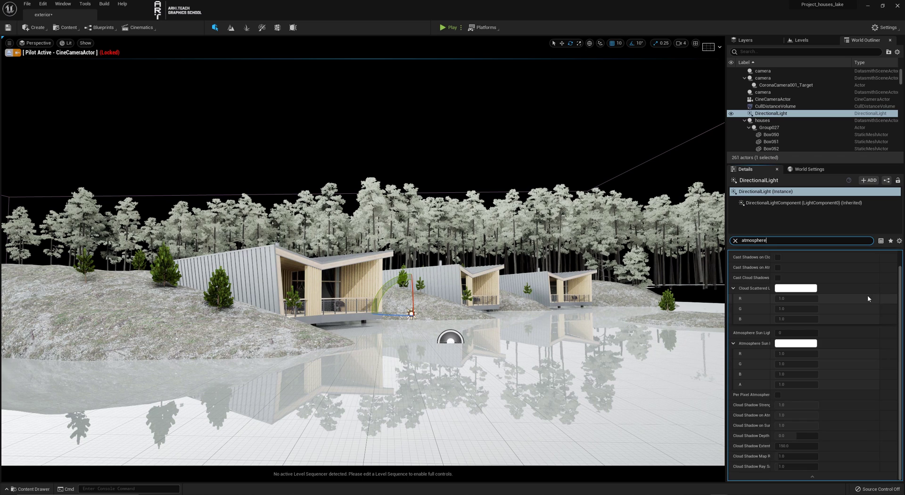
pyautogui.scroll(2, 801, 329)
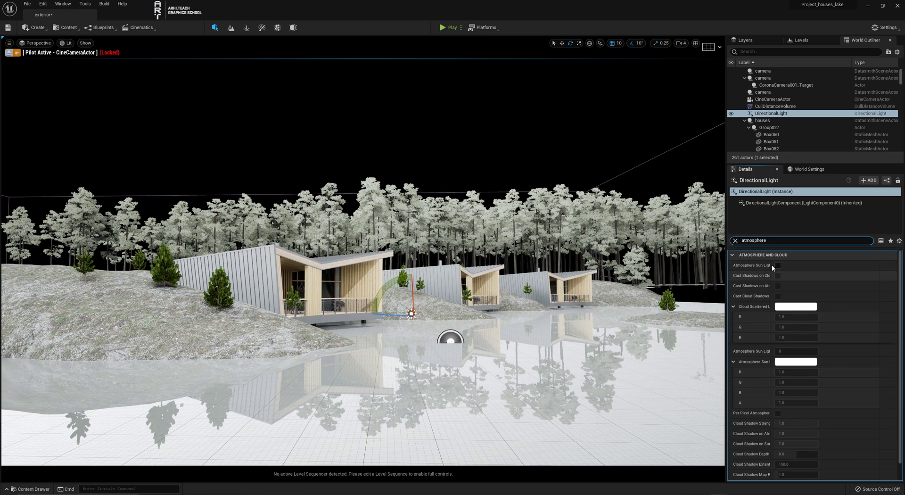
pyautogui.moveTo(772, 271); pyautogui.dragTo(795, 271)
pyautogui.click(805, 265)
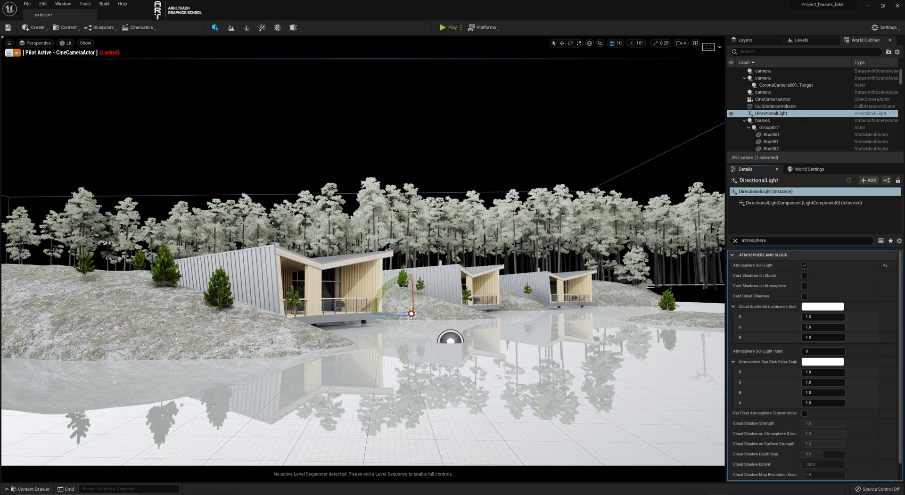
pyautogui.click(804, 276)
pyautogui.click(805, 286)
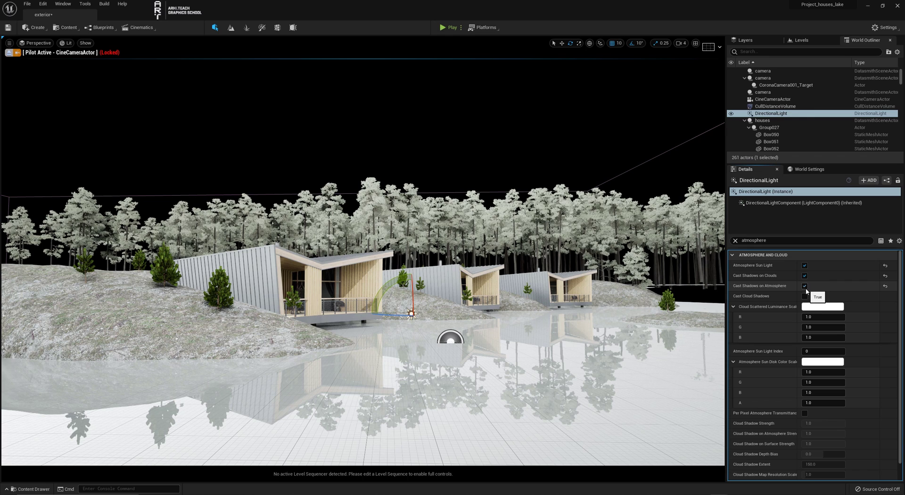
pyautogui.click(805, 296)
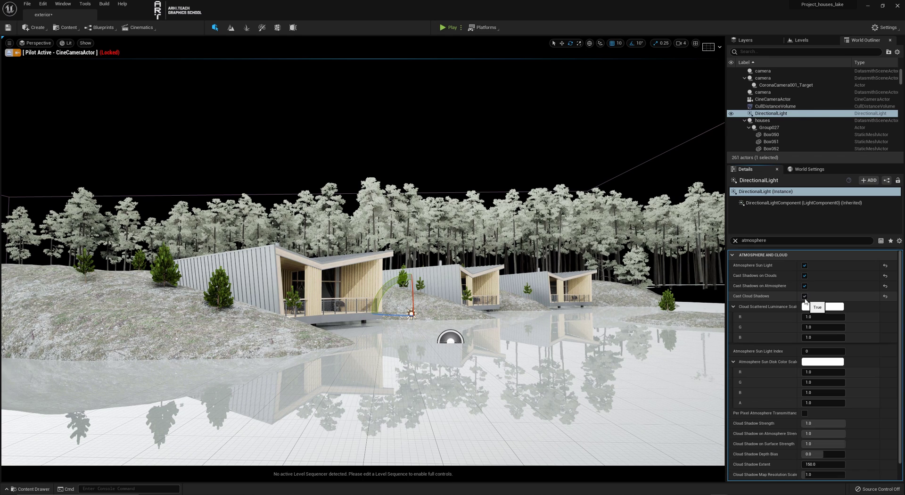
# Add a Sky Atmosphere to the level from Create > Visual Effects.
pyautogui.click(35, 28)
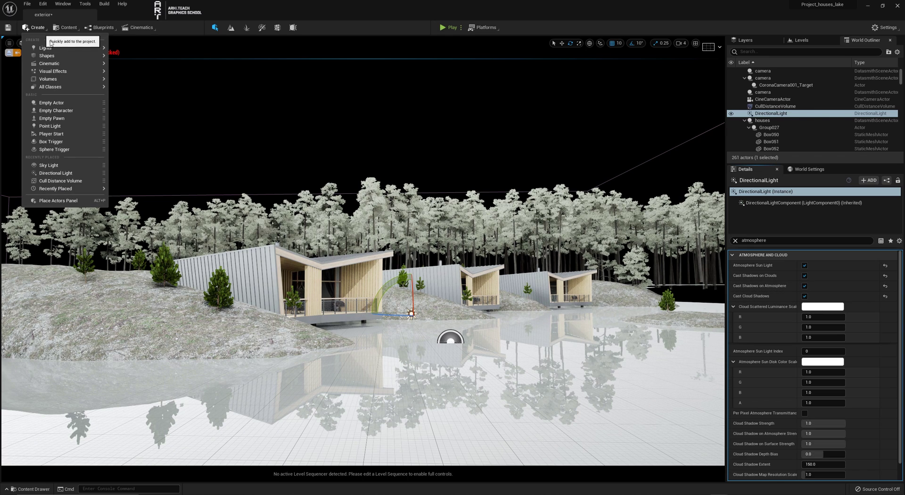
pyautogui.moveTo(54, 73)
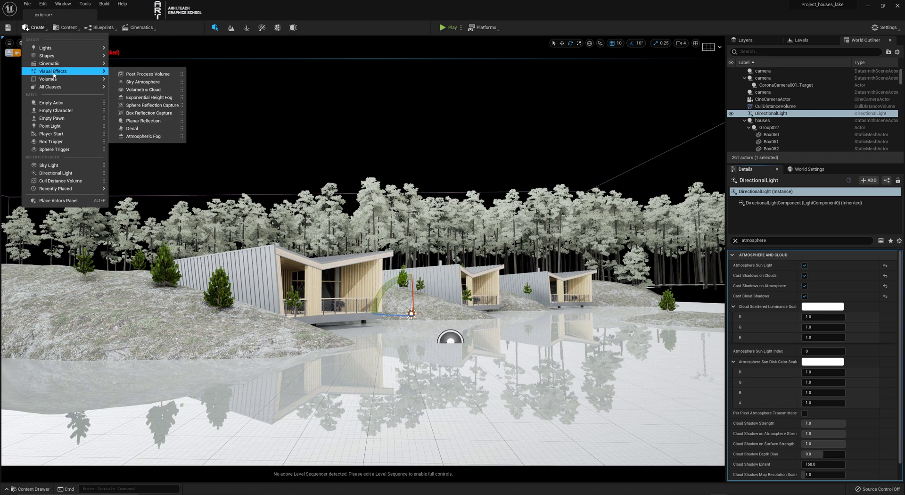
pyautogui.click(143, 82)
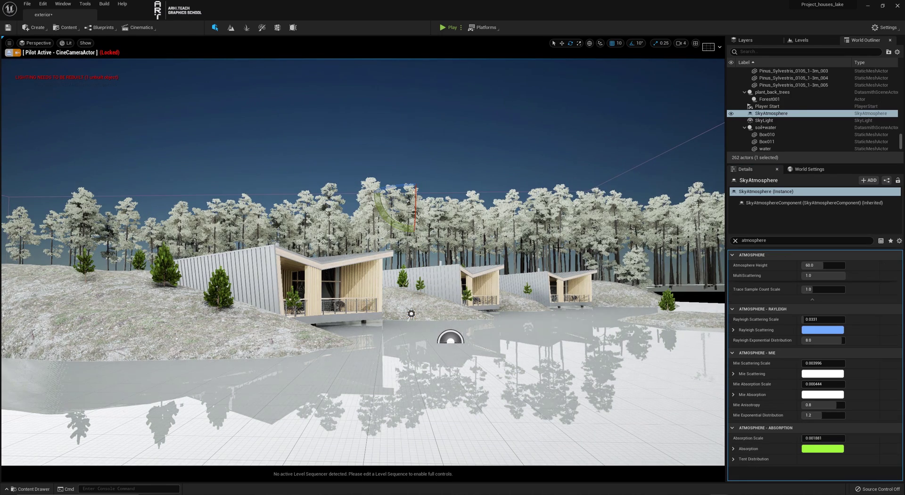
# Rotate the directional sun lower toward the horizon for a dusk sky.
pyautogui.click(412, 313)
pyautogui.click(589, 43)
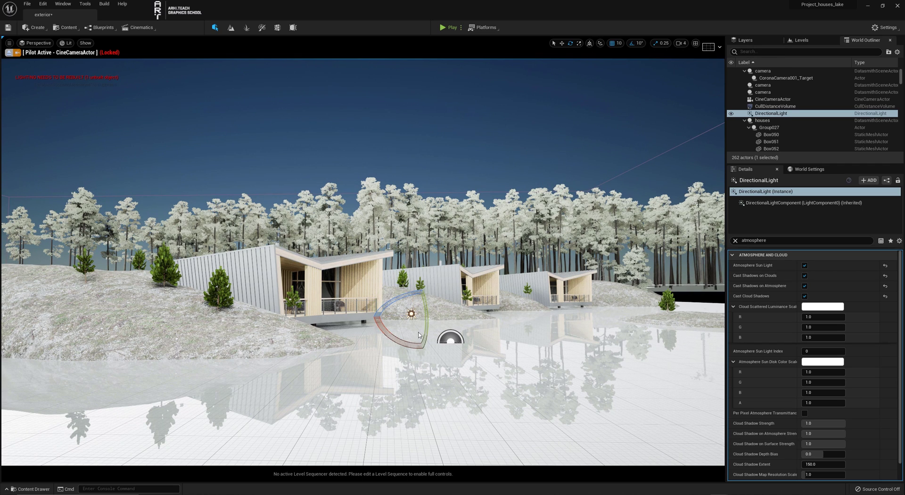
pyautogui.moveTo(424, 316); pyautogui.dragTo(424, 347)
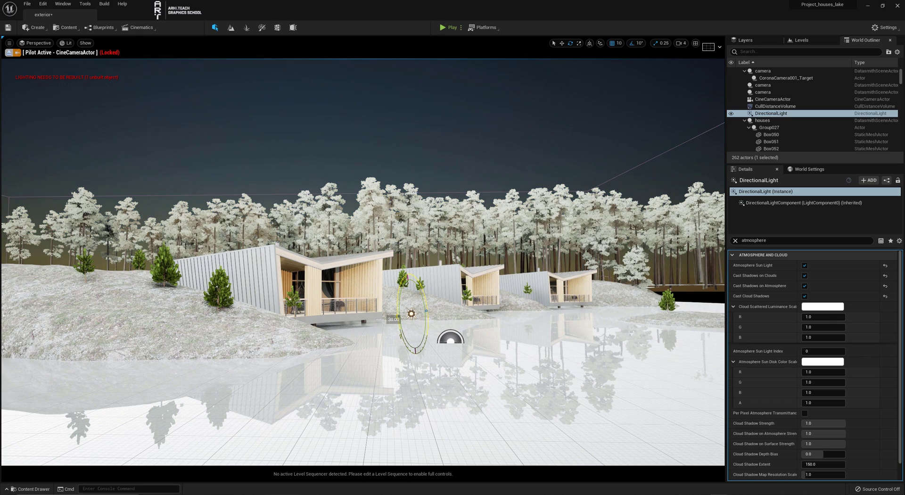
pyautogui.moveTo(443, 287); pyautogui.dragTo(444, 285)
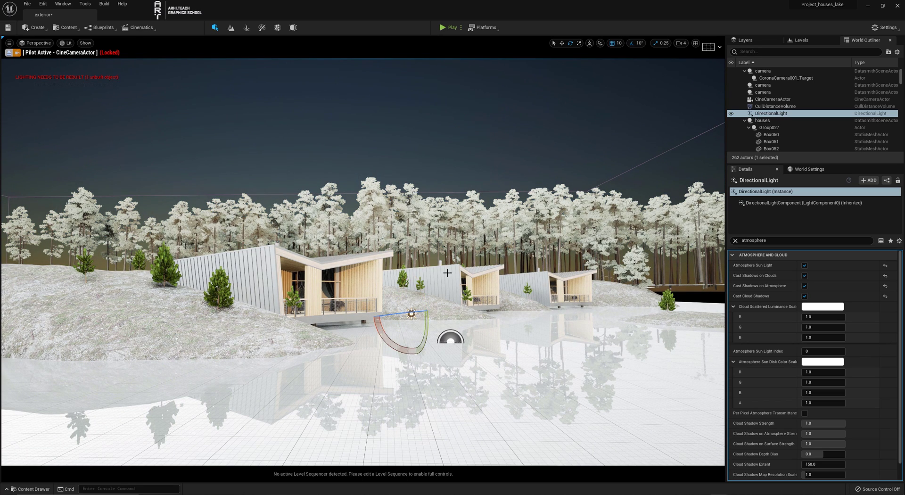
# Find the SkyLight with an outliner 'sky' search and untick its Affects World option.
pyautogui.click(773, 51)
pyautogui.write('sky')
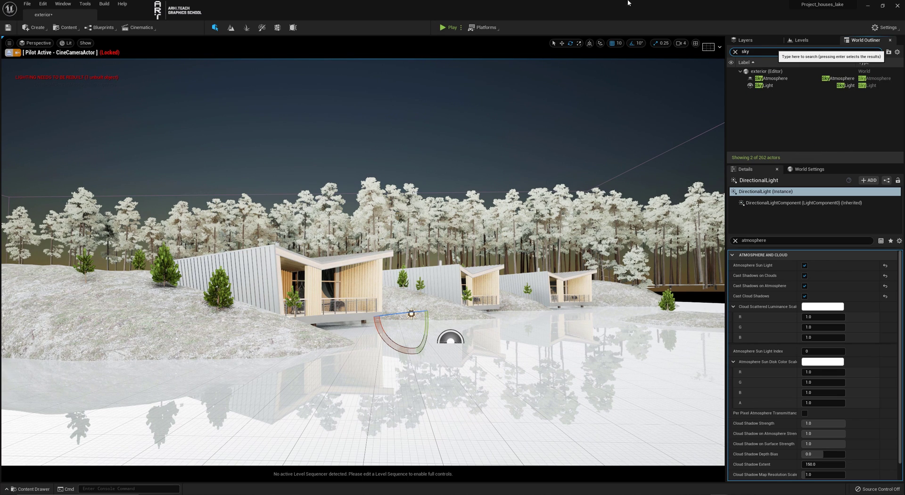
pyautogui.click(764, 86)
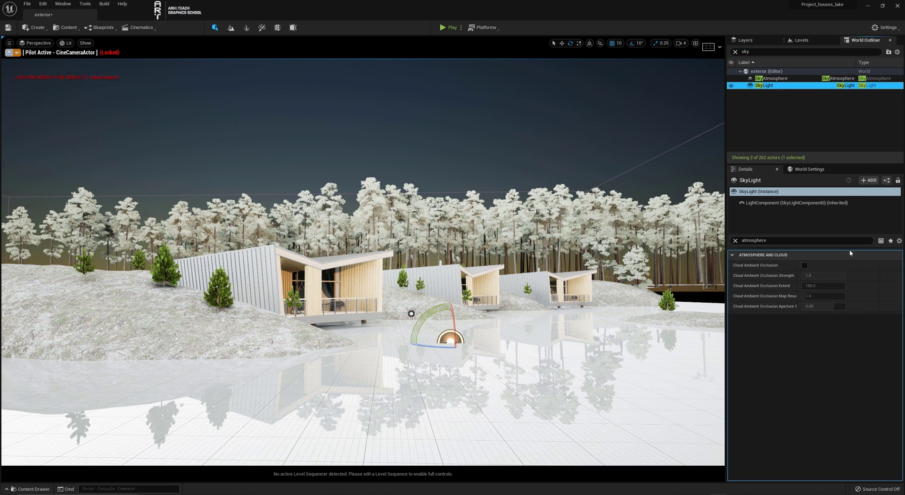
pyautogui.click(735, 240)
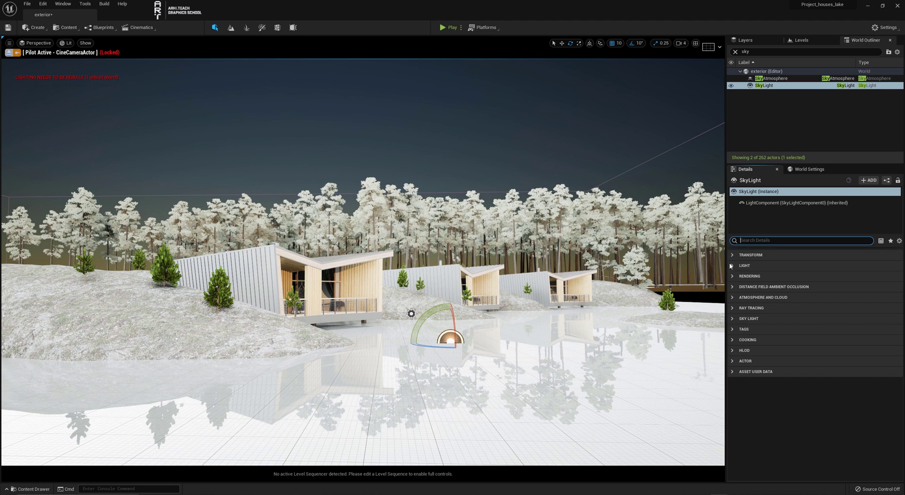
pyautogui.click(732, 266)
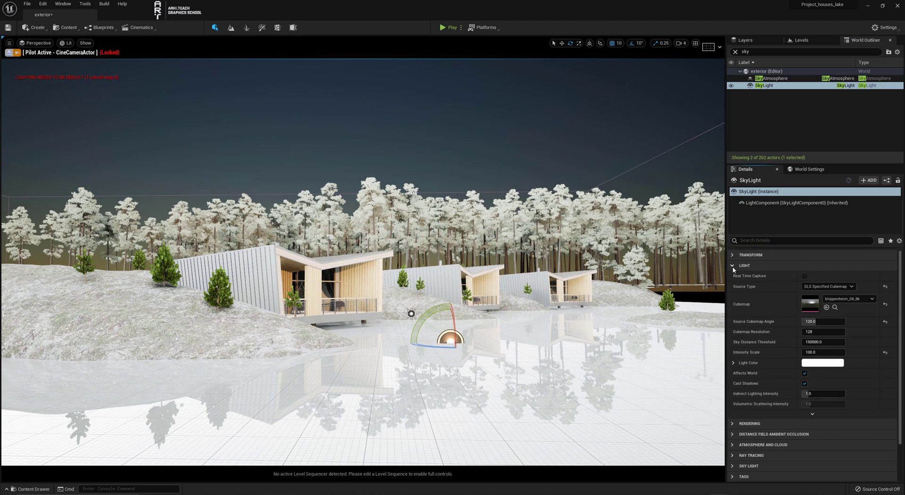
pyautogui.click(805, 373)
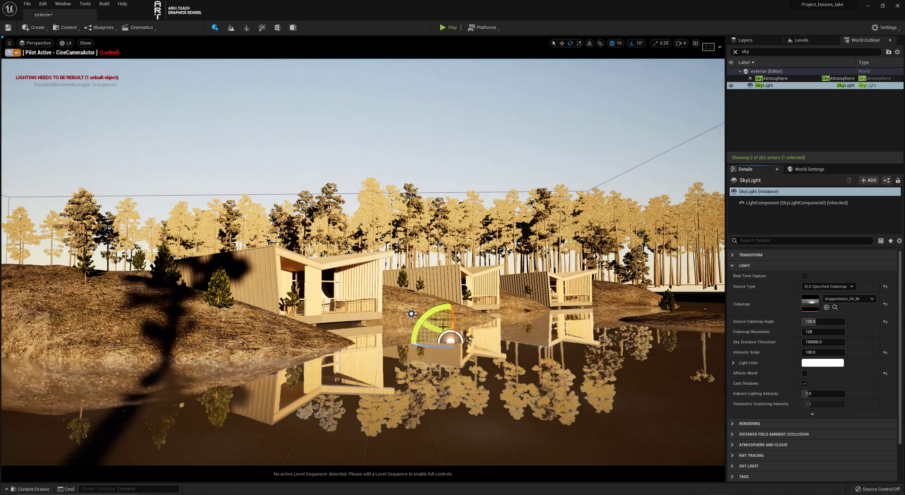
# Rotate the DirectionalLight to about 21.5°, -0.34°, -239.0° so the sun sits behind the trees.
pyautogui.moveTo(443, 326); pyautogui.dragTo(493, 340)
pyautogui.click(412, 314)
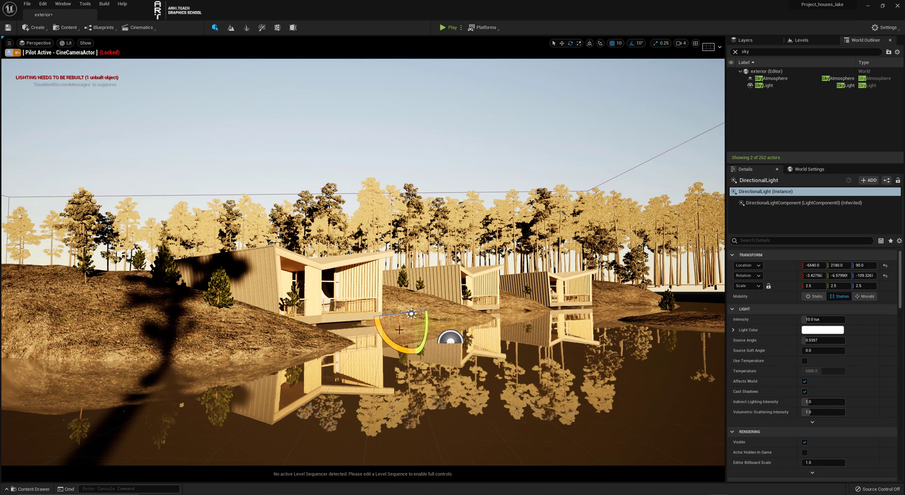
pyautogui.moveTo(399, 330); pyautogui.dragTo(431, 336)
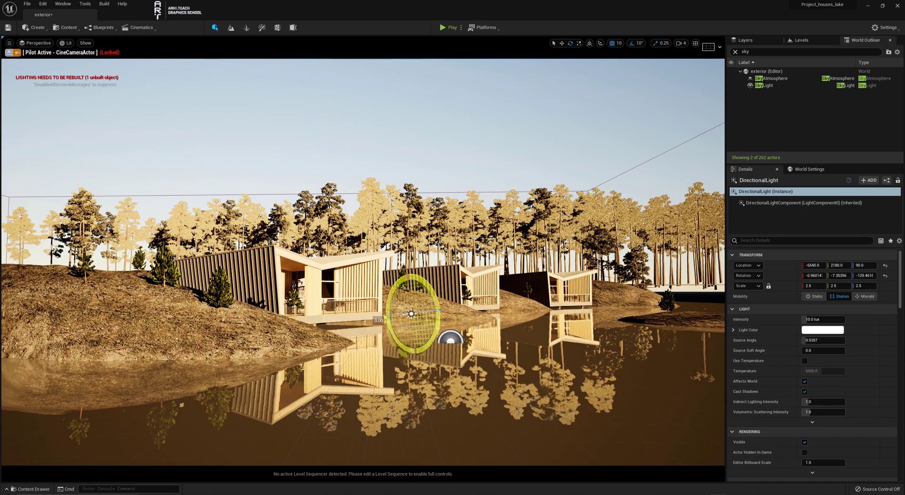
pyautogui.moveTo(385, 318); pyautogui.dragTo(384, 312)
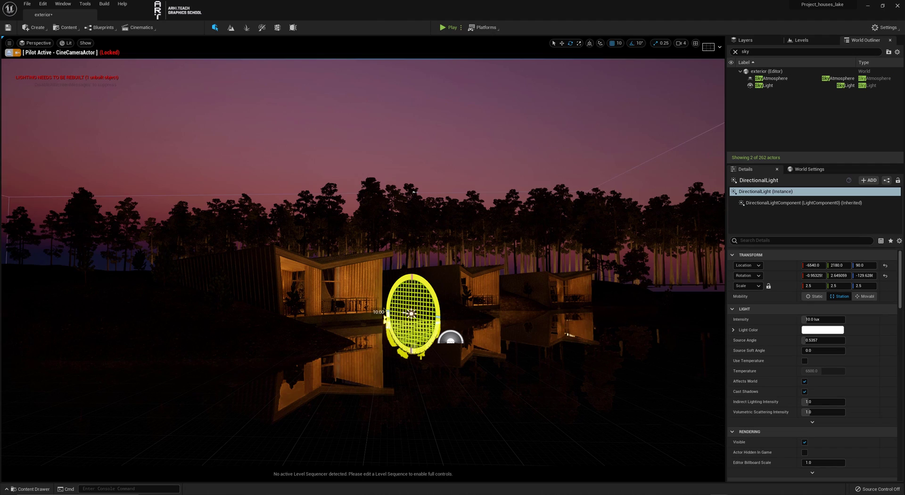
pyautogui.moveTo(384, 311); pyautogui.dragTo(437, 330)
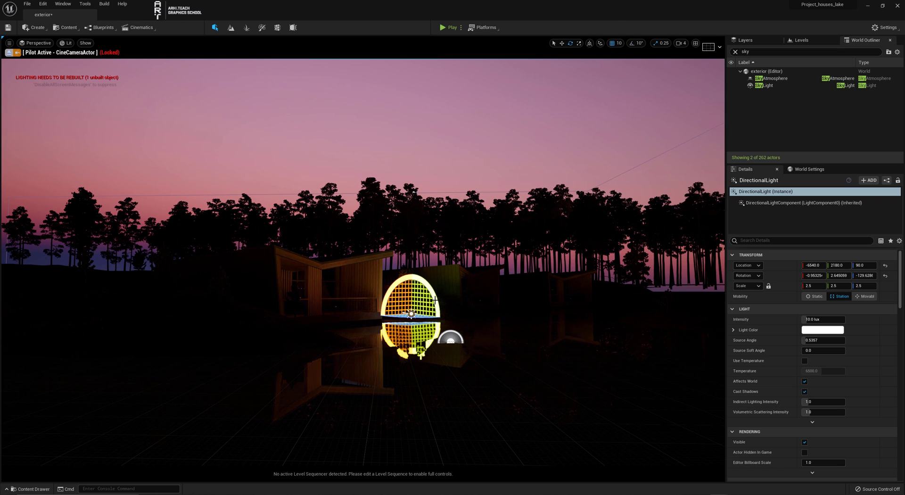
pyautogui.moveTo(434, 300)
pyautogui.mouseDown()
pyautogui.moveTo(437, 314)
pyautogui.moveTo(436, 289)
pyautogui.mouseUp()
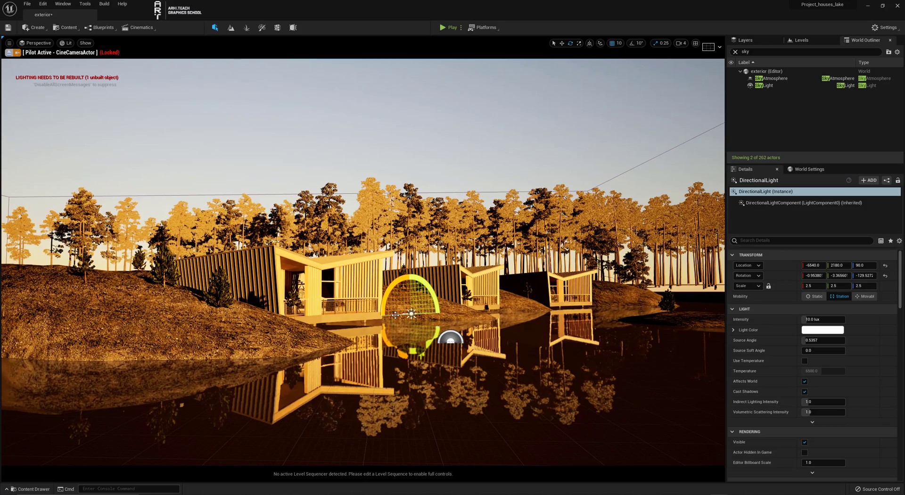
pyautogui.moveTo(396, 314); pyautogui.dragTo(375, 318)
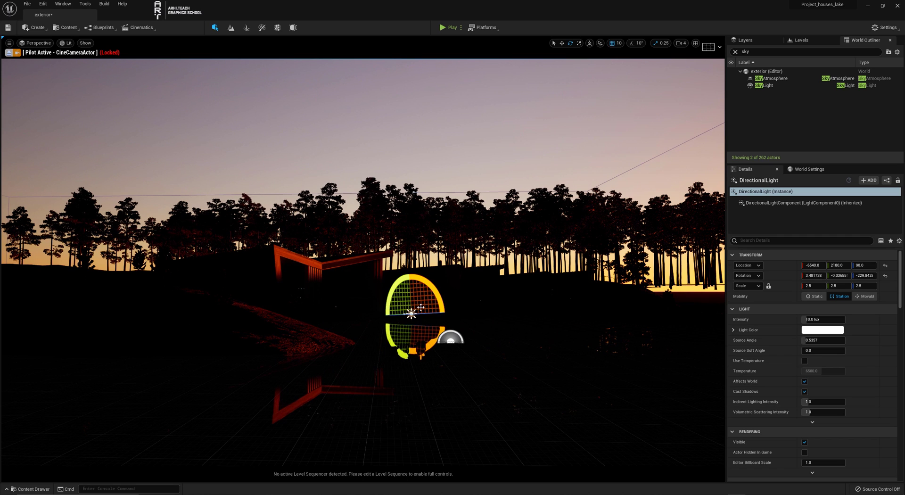
pyautogui.moveTo(430, 288); pyautogui.dragTo(430, 277)
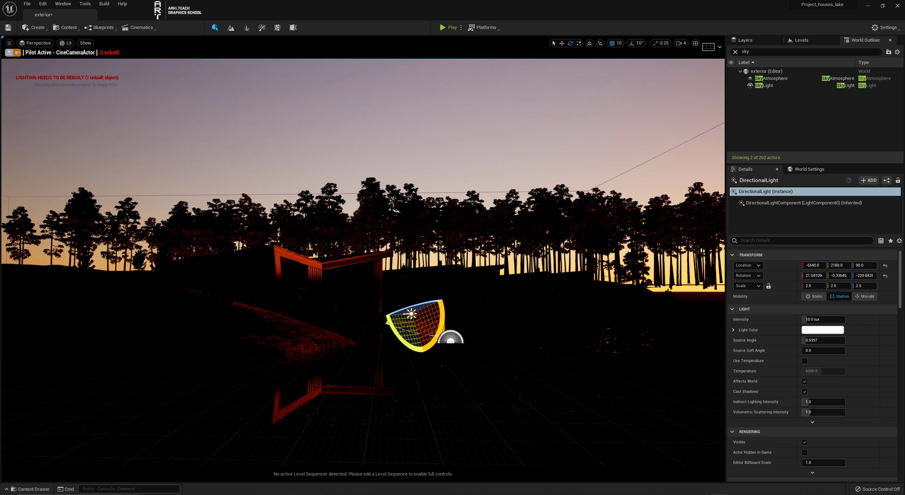
pyautogui.click(589, 44)
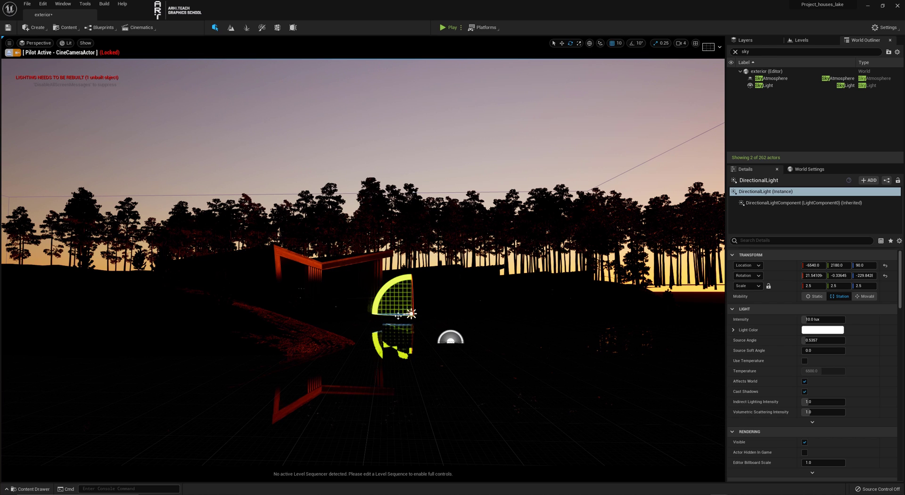
pyautogui.moveTo(391, 315); pyautogui.dragTo(410, 315)
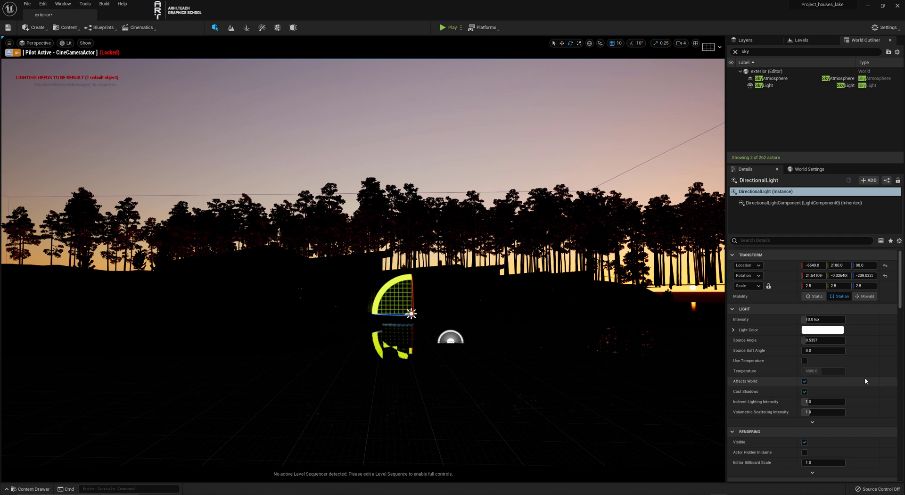
# Set the sun's Source Angle to 1.5, after trying 5 and 2.
pyautogui.click(822, 340)
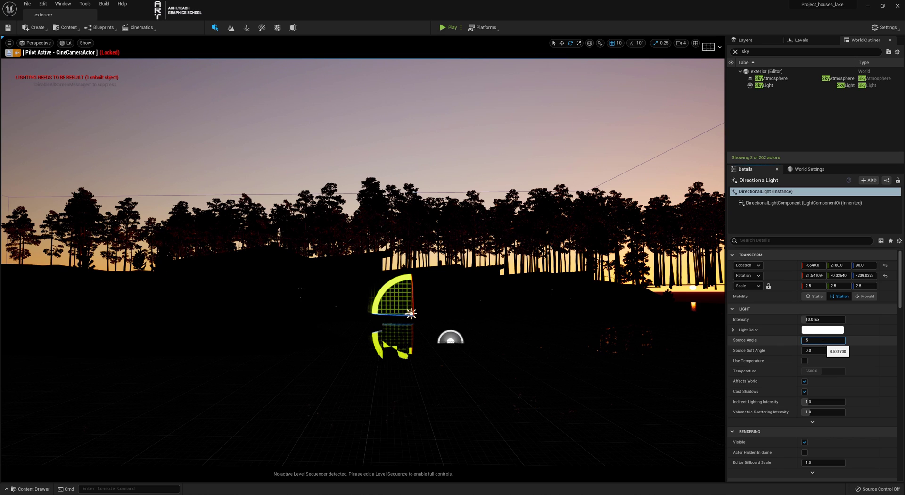
pyautogui.press('Return')
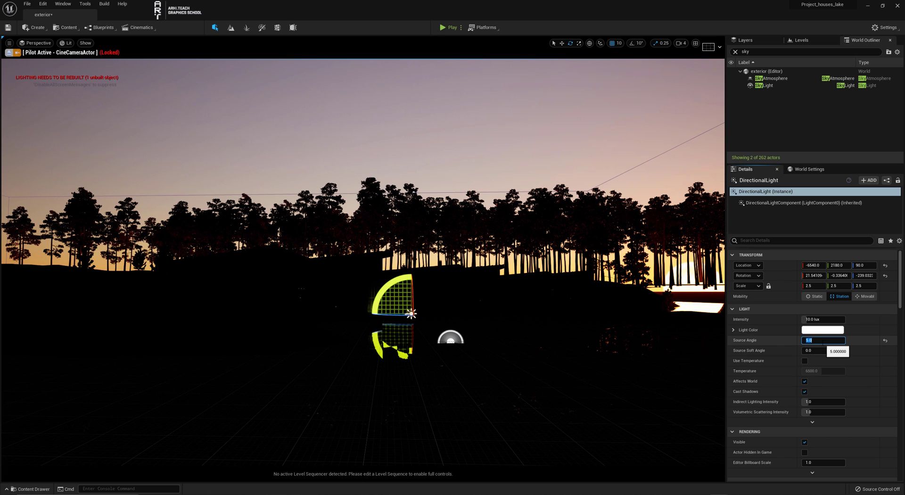
pyautogui.press('Return')
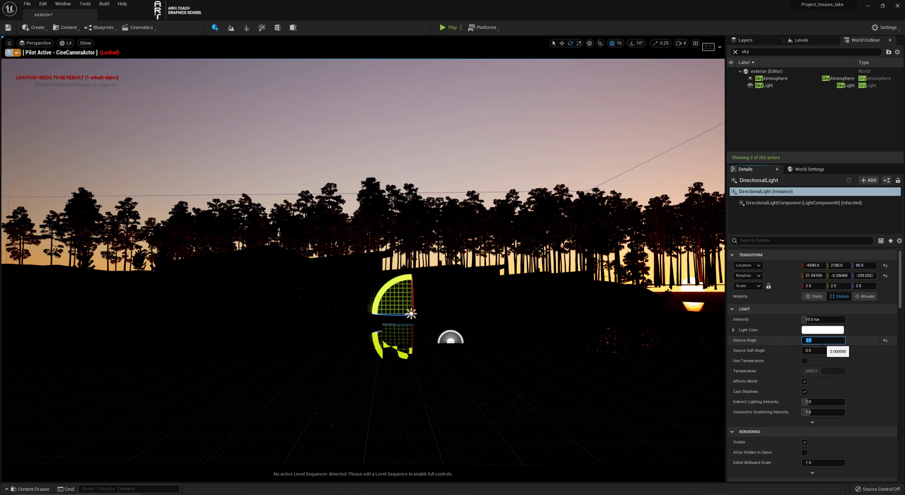
pyautogui.write('1.5')
pyautogui.press('Return')
# Nudge the sun slightly left and higher, to about 28.6°, -4.5°, -244.5°.
pyautogui.click(590, 43)
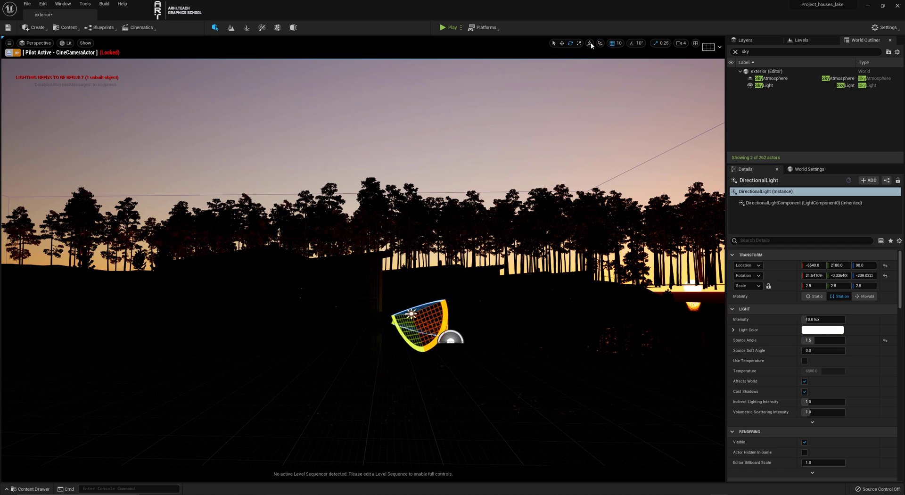
pyautogui.click(590, 43)
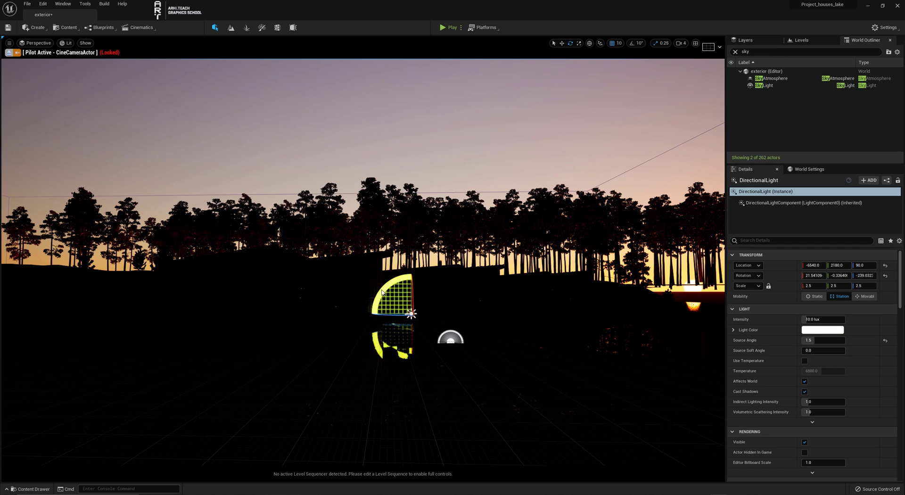
pyautogui.moveTo(382, 293); pyautogui.dragTo(376, 271)
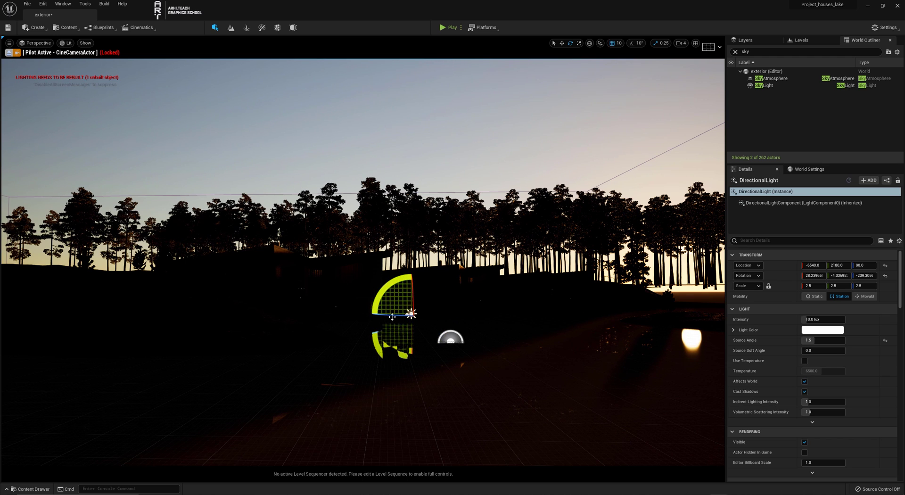
pyautogui.moveTo(392, 316); pyautogui.dragTo(384, 317)
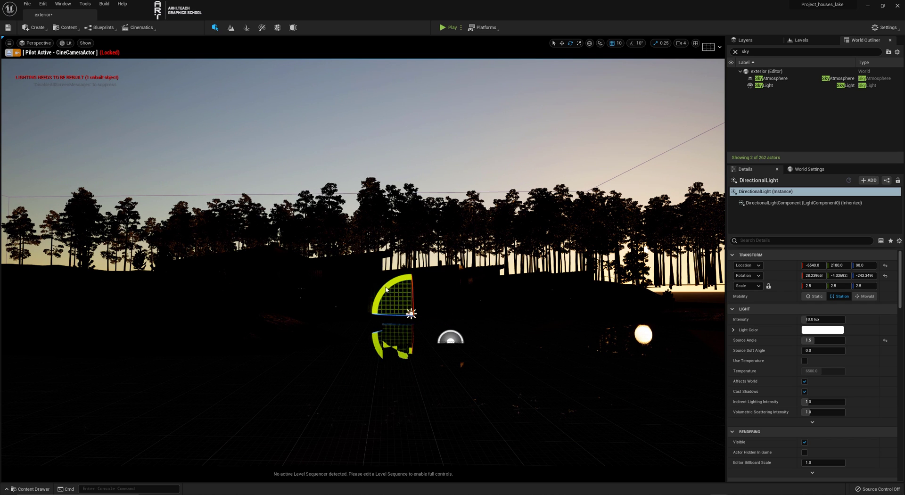
pyautogui.moveTo(385, 289); pyautogui.dragTo(389, 309)
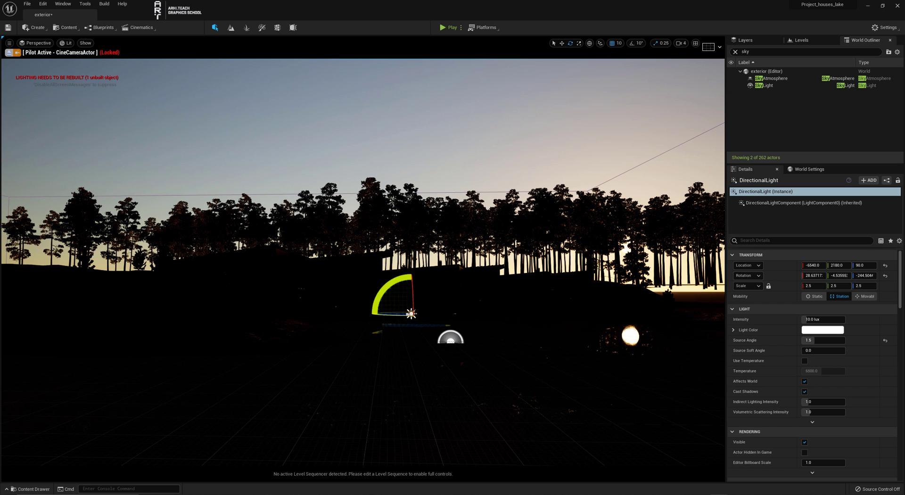
# Try DirectionalLight intensities of 50, 15 and 20 lux, settling on 1000 lux.
pyautogui.click(823, 319)
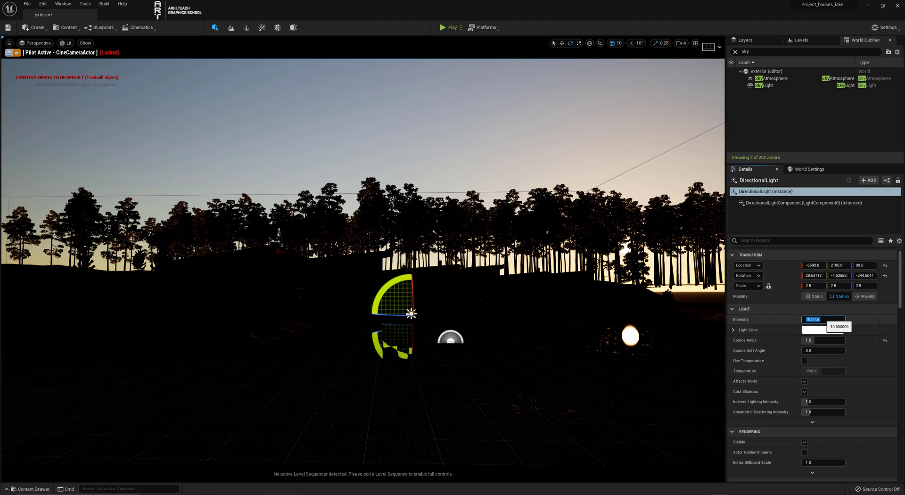
pyautogui.write('50')
pyautogui.press('Return')
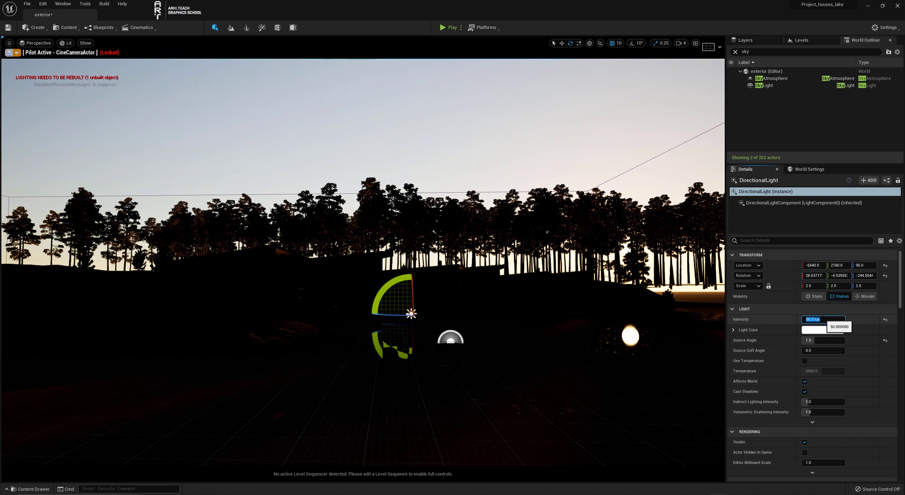
pyautogui.write('15')
pyautogui.press('Return')
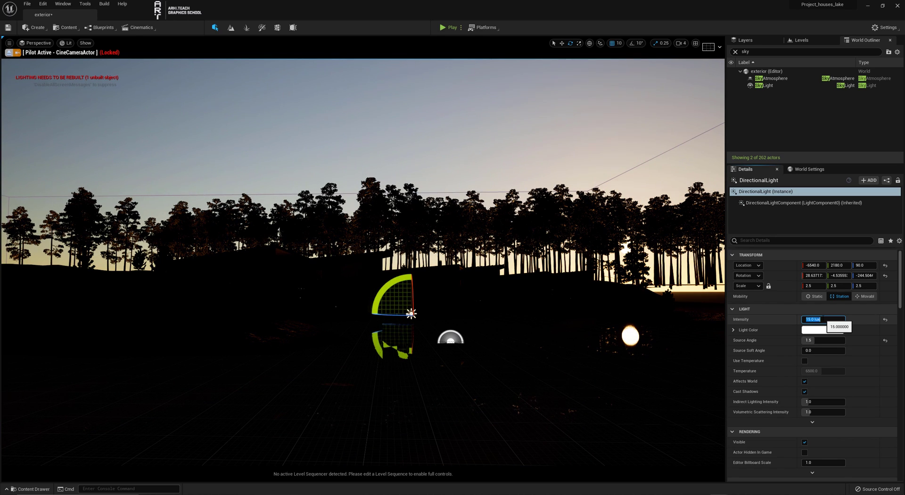
pyautogui.write('20')
pyautogui.press('Return')
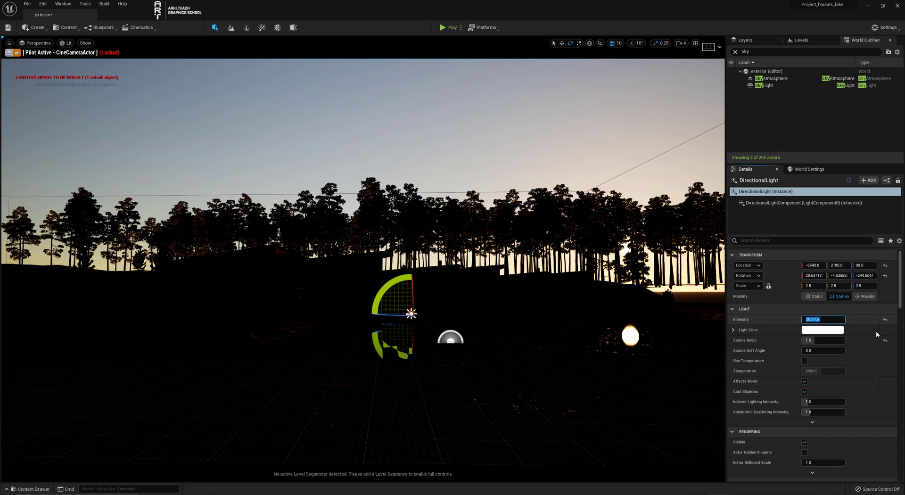
pyautogui.write('1000')
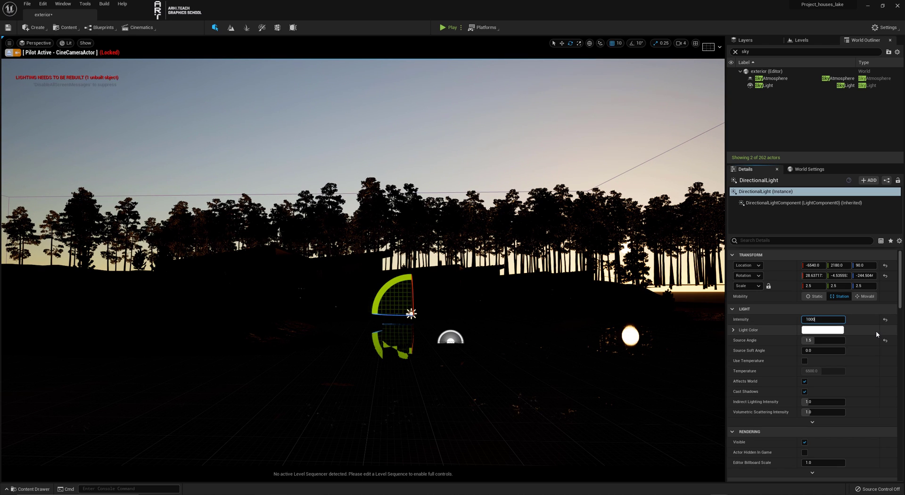
pyautogui.press('Return')
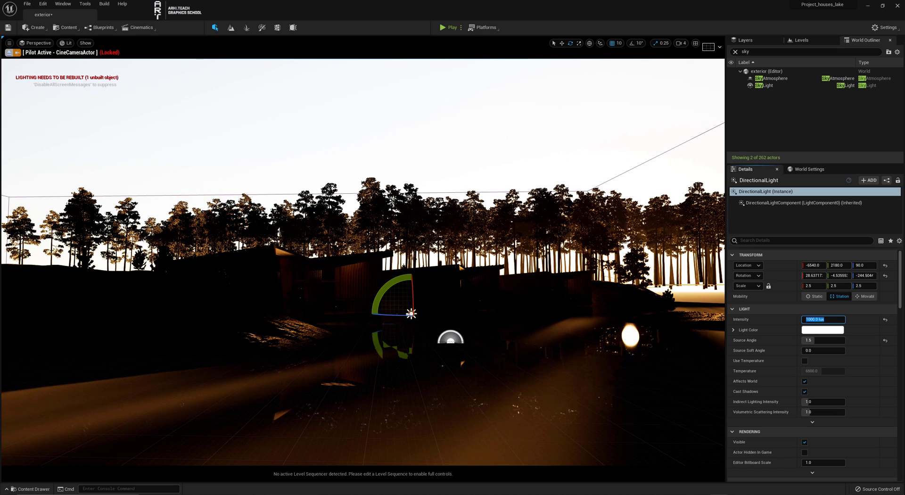
# Re-enable Affects World on the SkyLight and step its Intensity Scale through 1, 2 and 4.
pyautogui.click(766, 86)
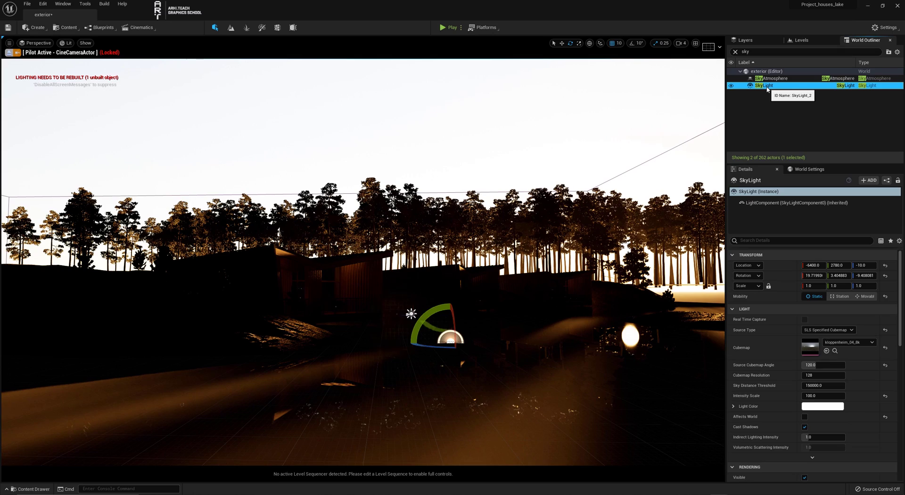
pyautogui.click(805, 416)
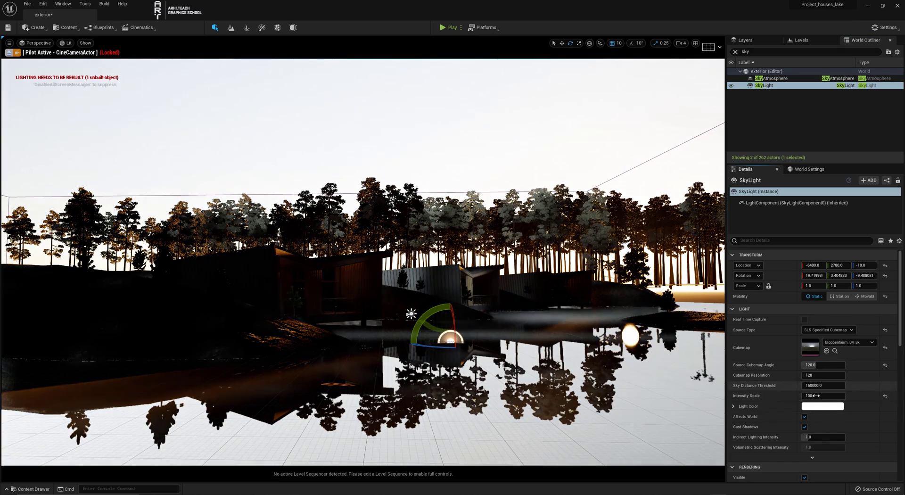
pyautogui.click(823, 395)
pyautogui.write('1')
pyautogui.press('Return')
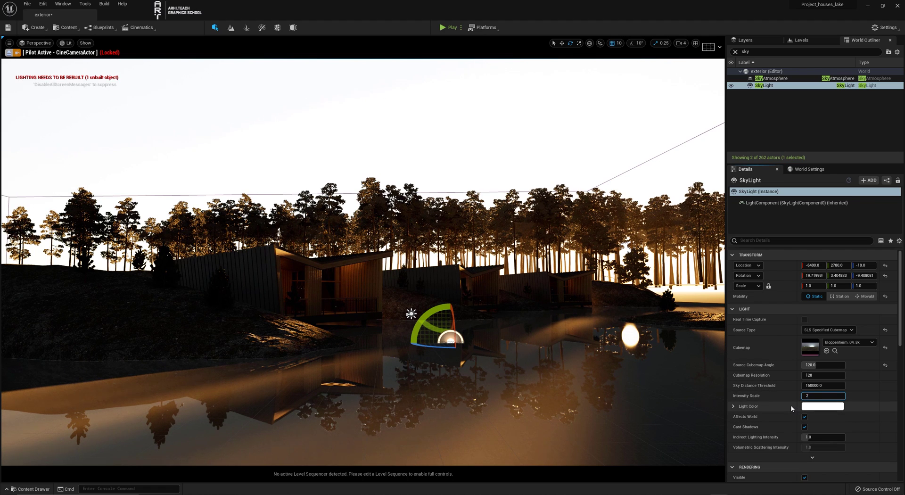
pyautogui.press('Return')
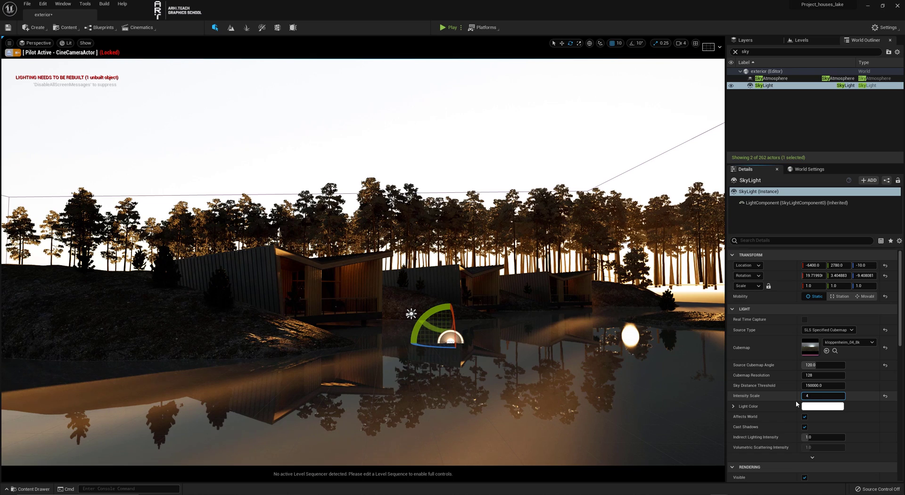
pyautogui.write('4')
pyautogui.press('Return')
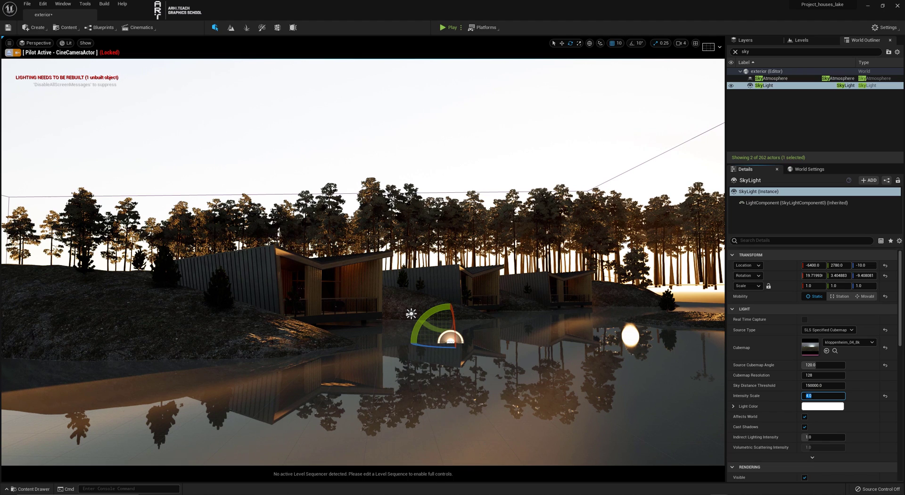
pyautogui.click(674, 412)
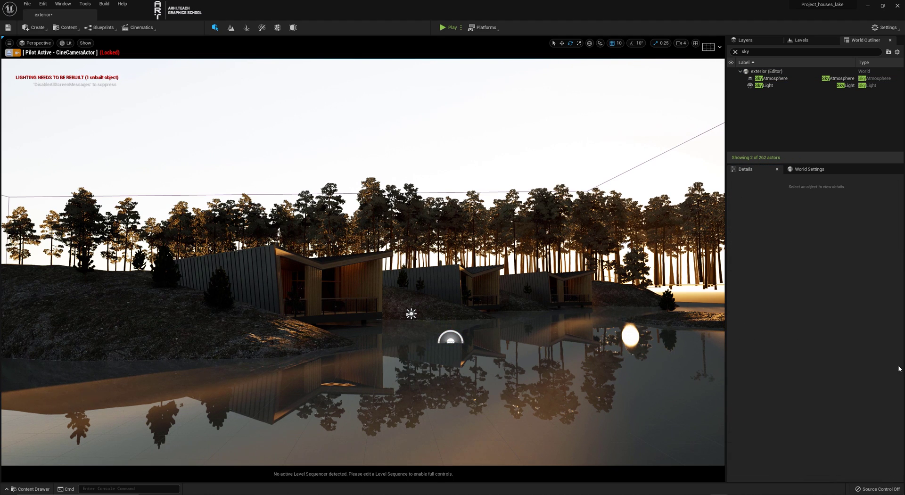